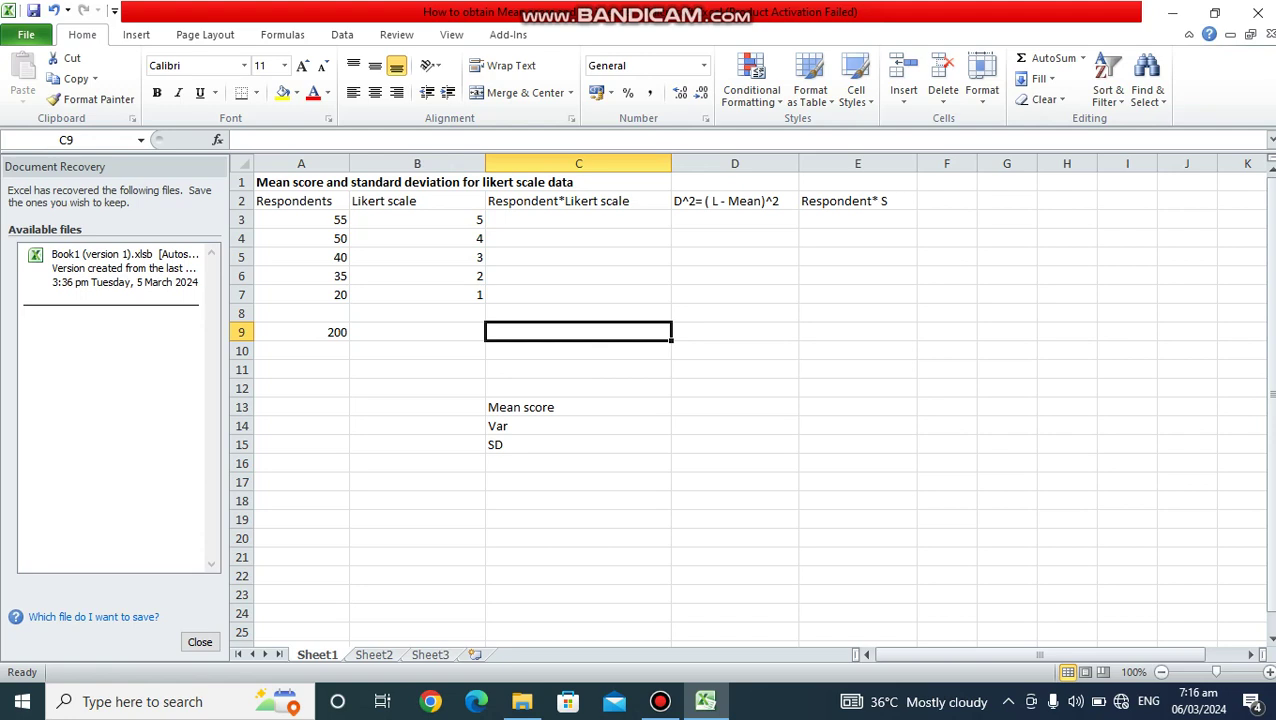
# Calculate respondents times Likert scale in C3 with =A3*B3 and fill the formula down to C7.
pyautogui.click(578, 220)
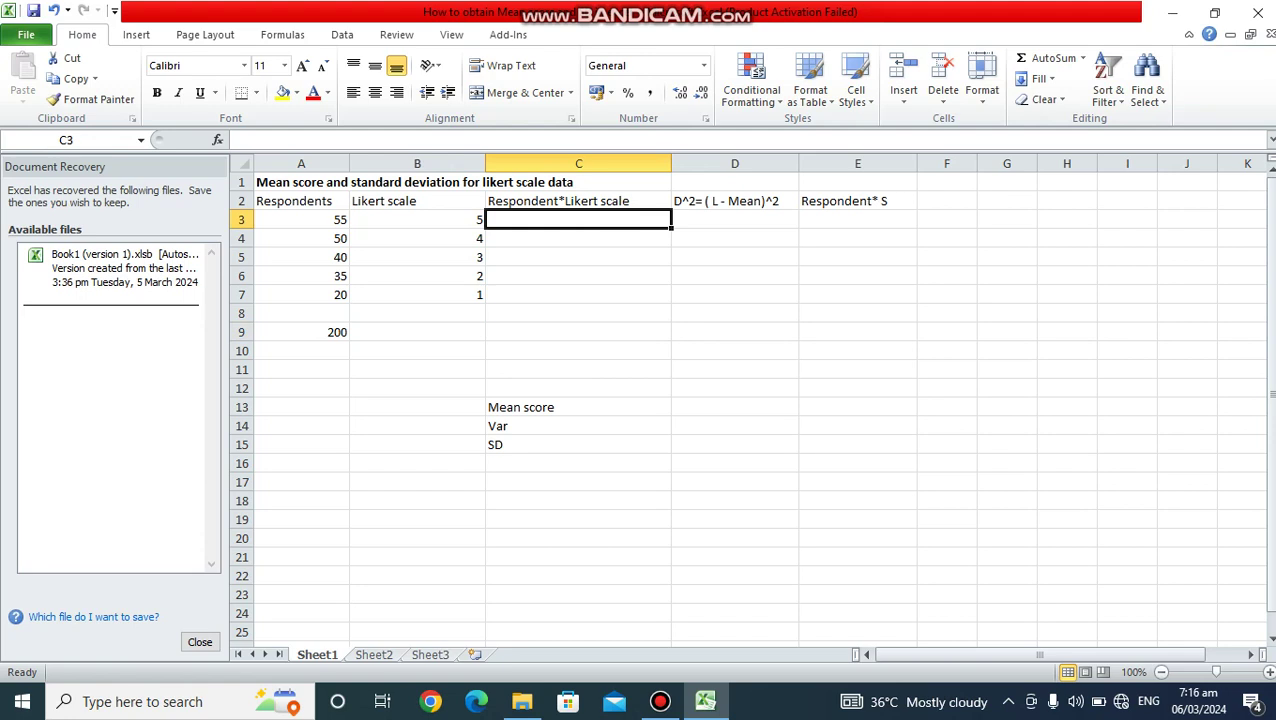
pyautogui.write('=')
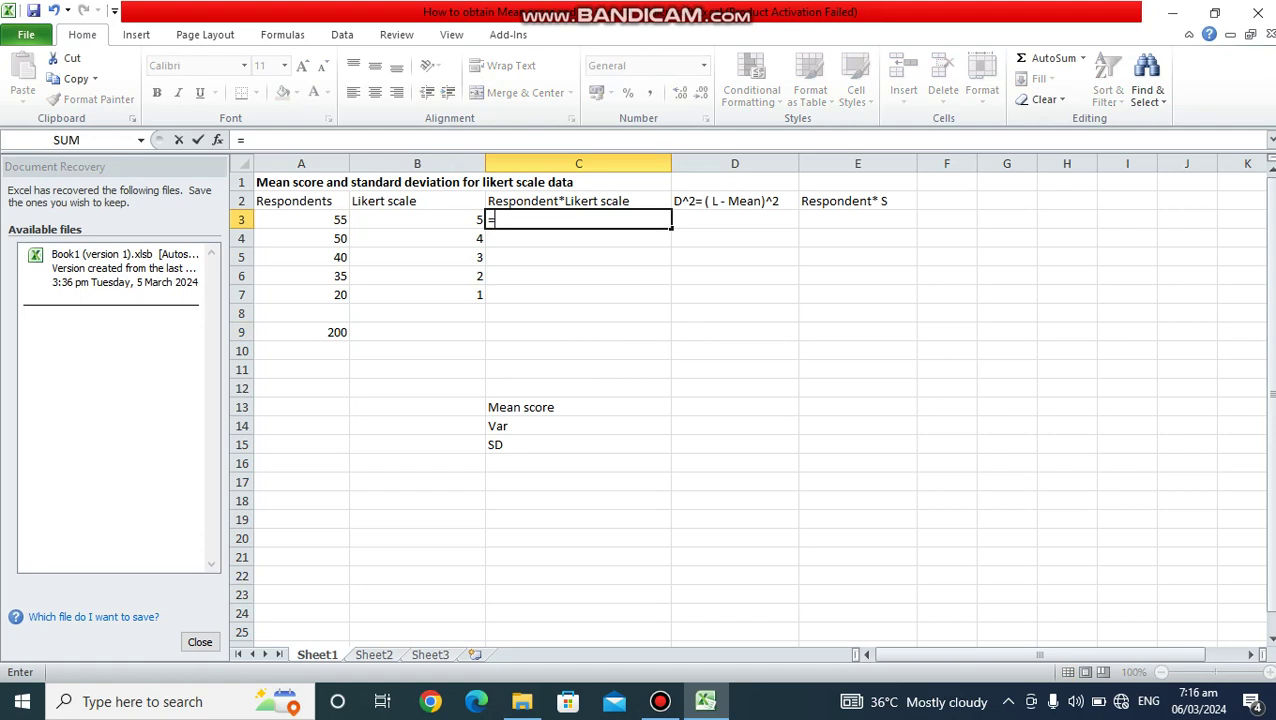
pyautogui.click(301, 220)
pyautogui.write('*')
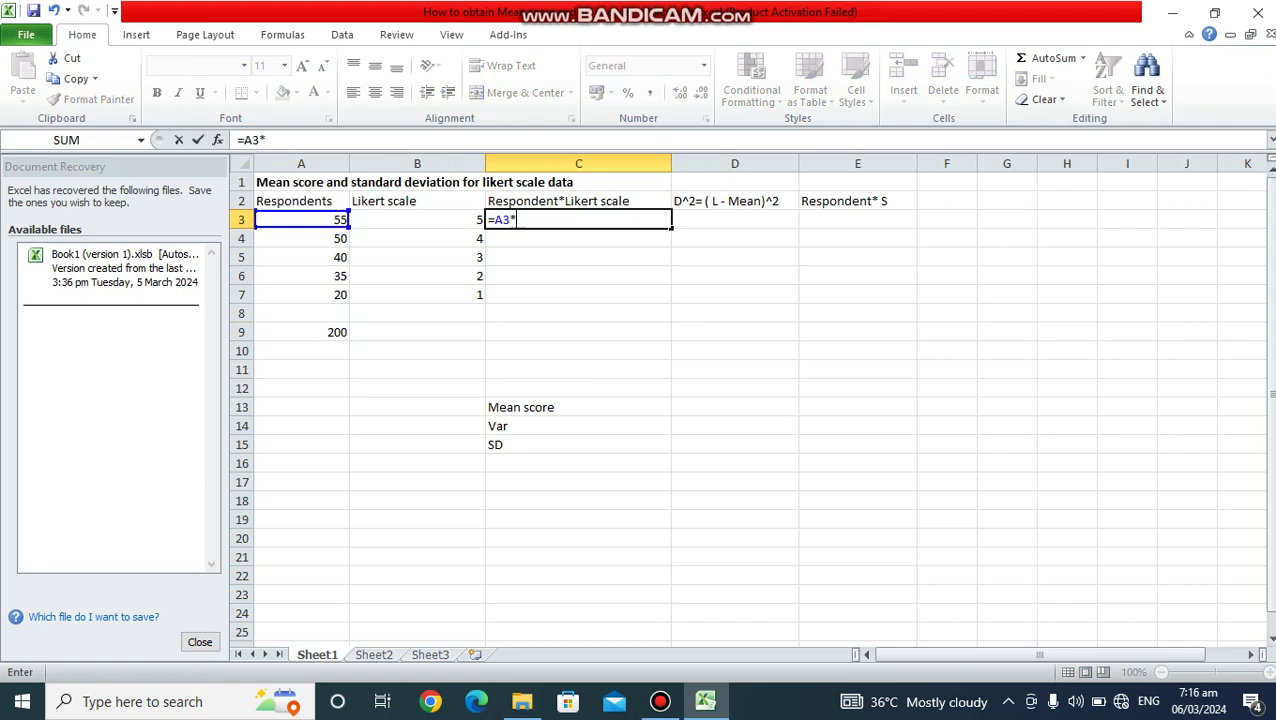
pyautogui.click(417, 219)
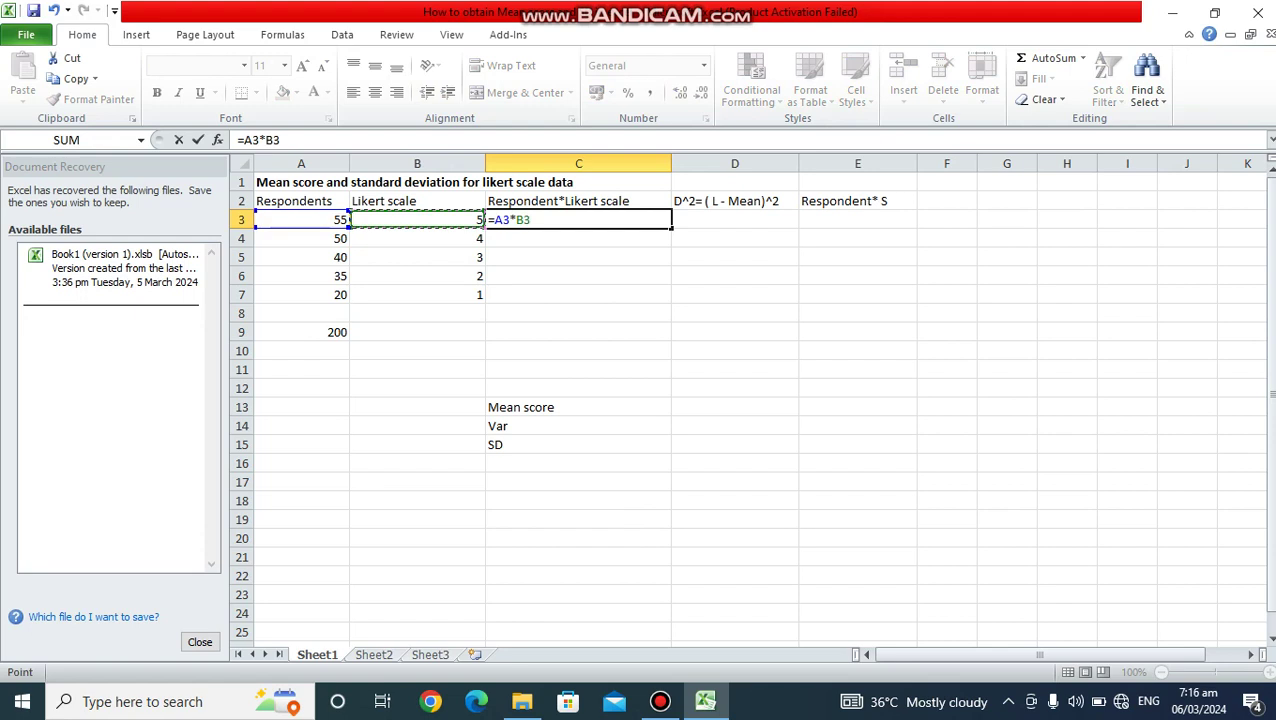
pyautogui.press('Return')
pyautogui.click(578, 220)
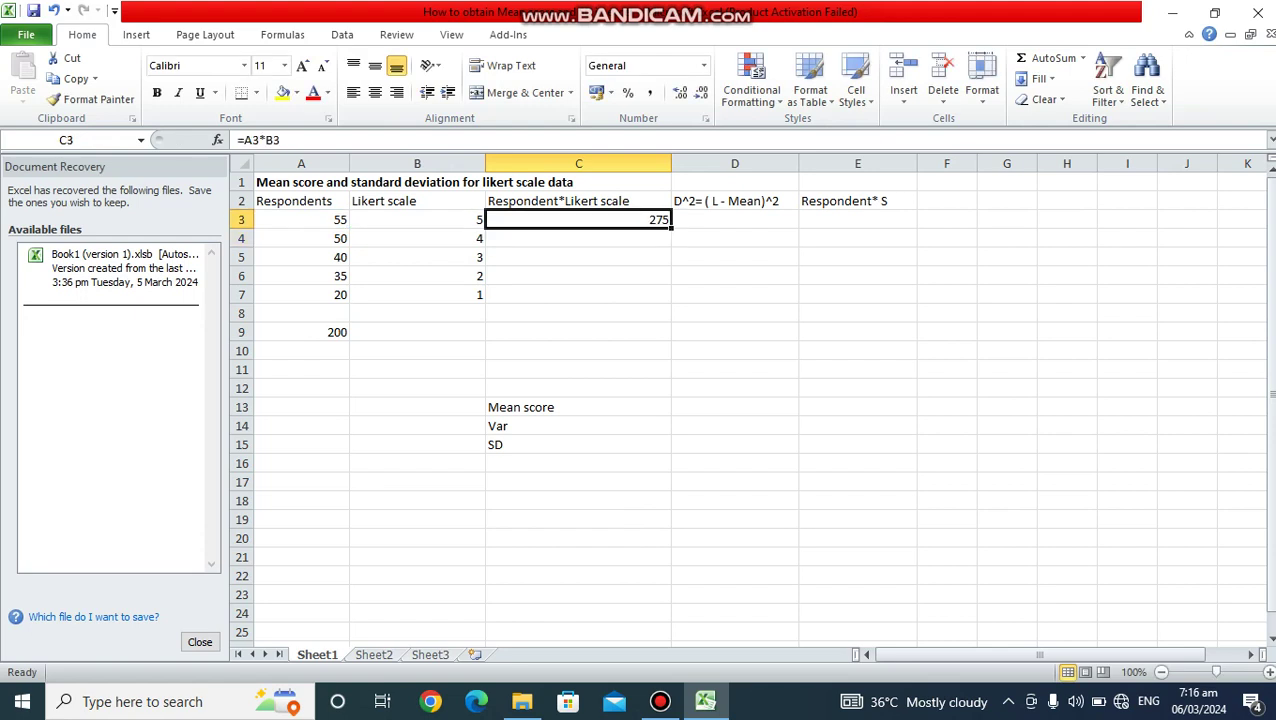
pyautogui.moveTo(671, 228); pyautogui.dragTo(660, 298)
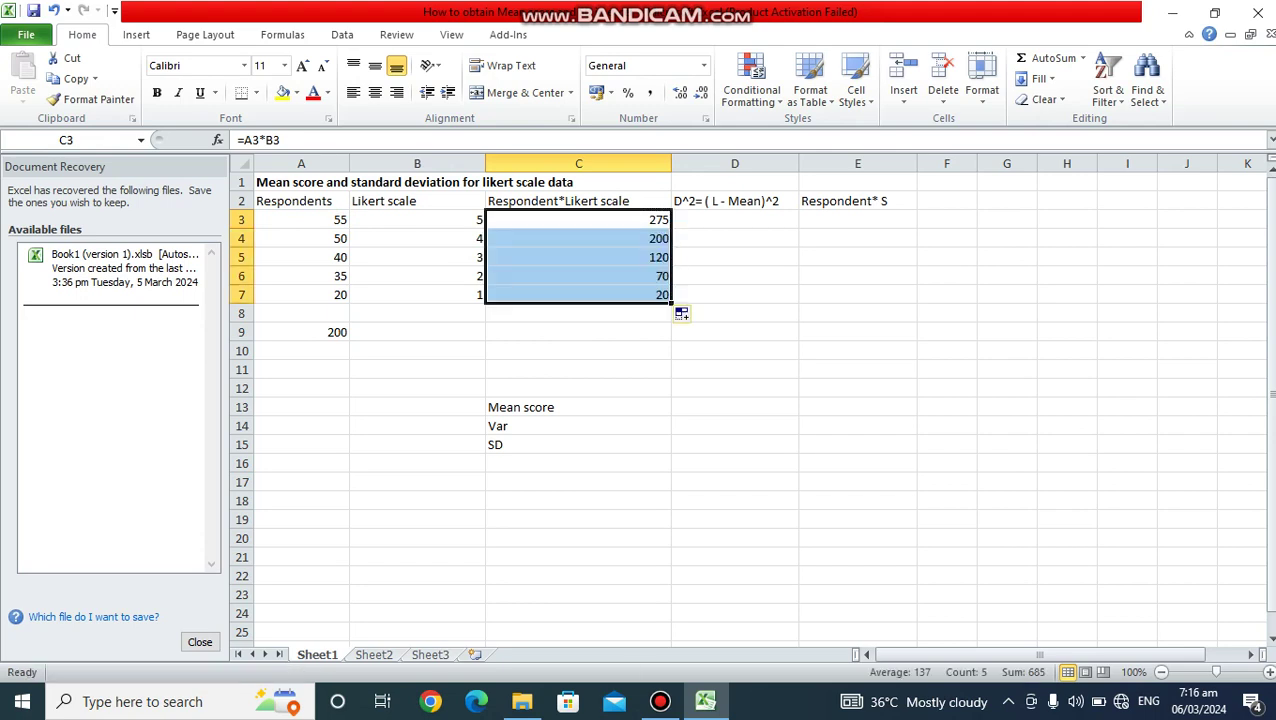
# Total the Respondent*Likert scale column in C9 with =sum(C3:C7), checking the sum formula in A9 as the model.
pyautogui.click(578, 332)
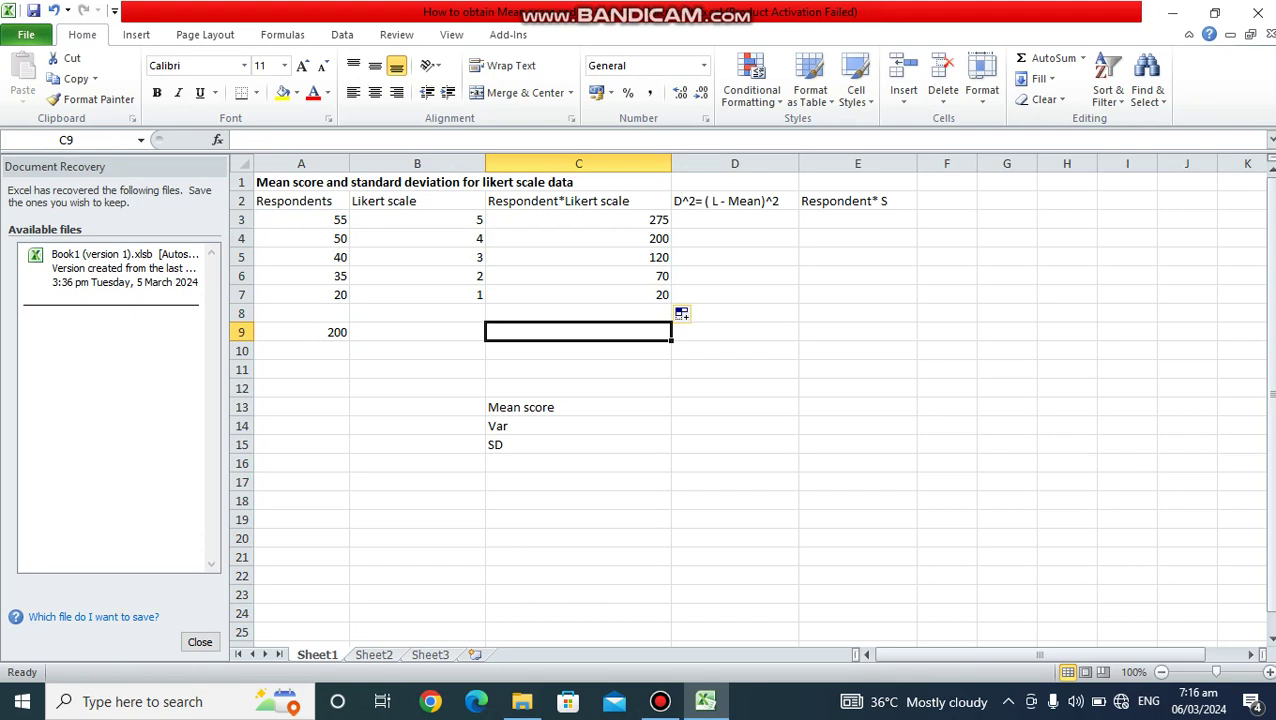
pyautogui.click(301, 332)
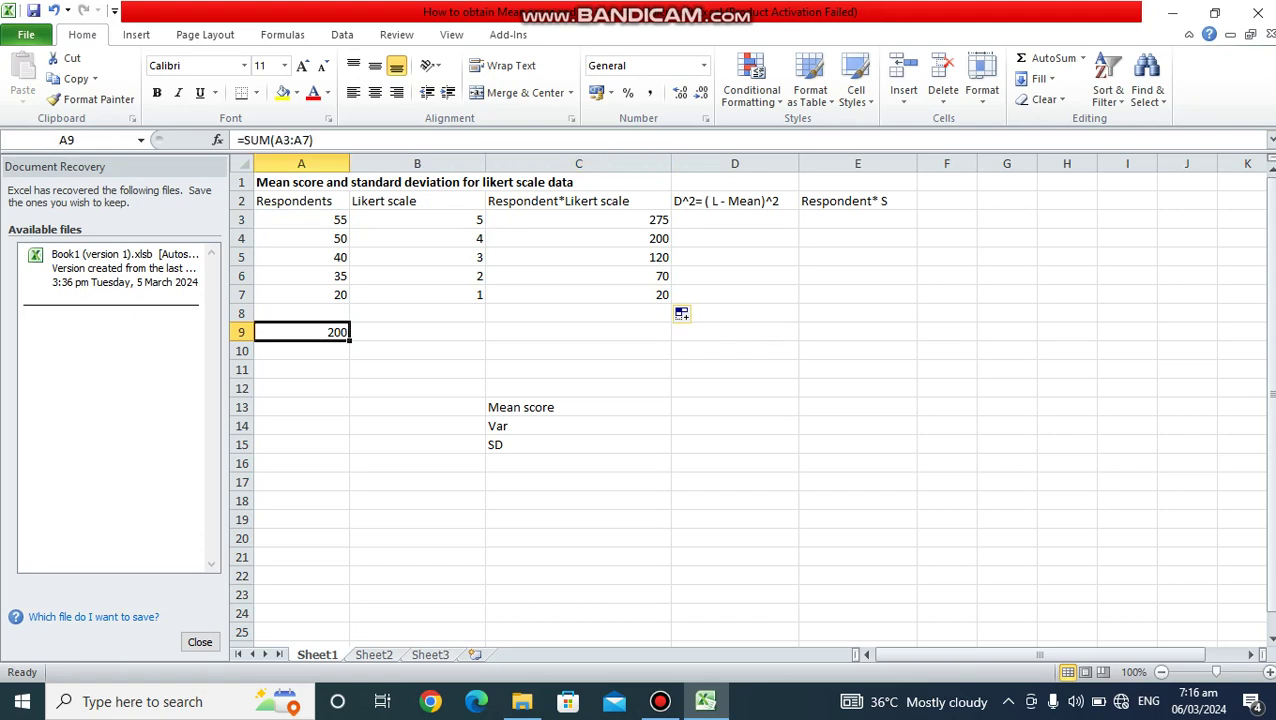
pyautogui.press('F2')
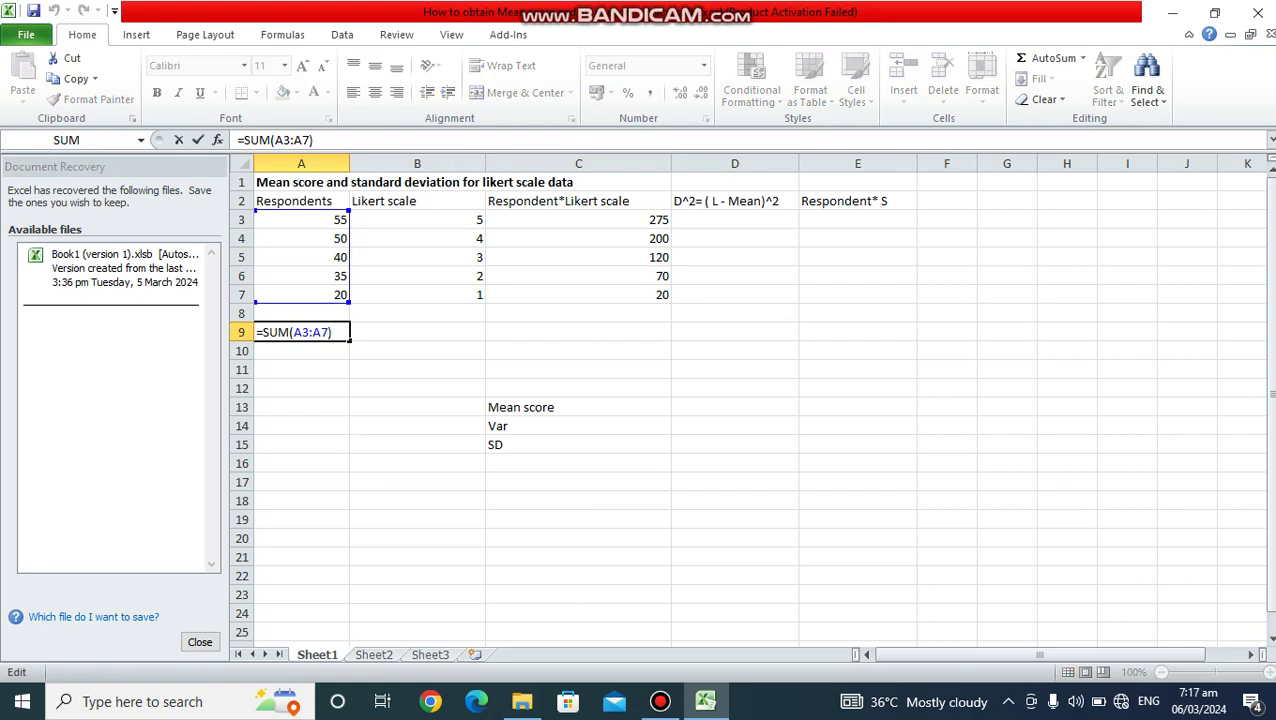
pyautogui.press('Return')
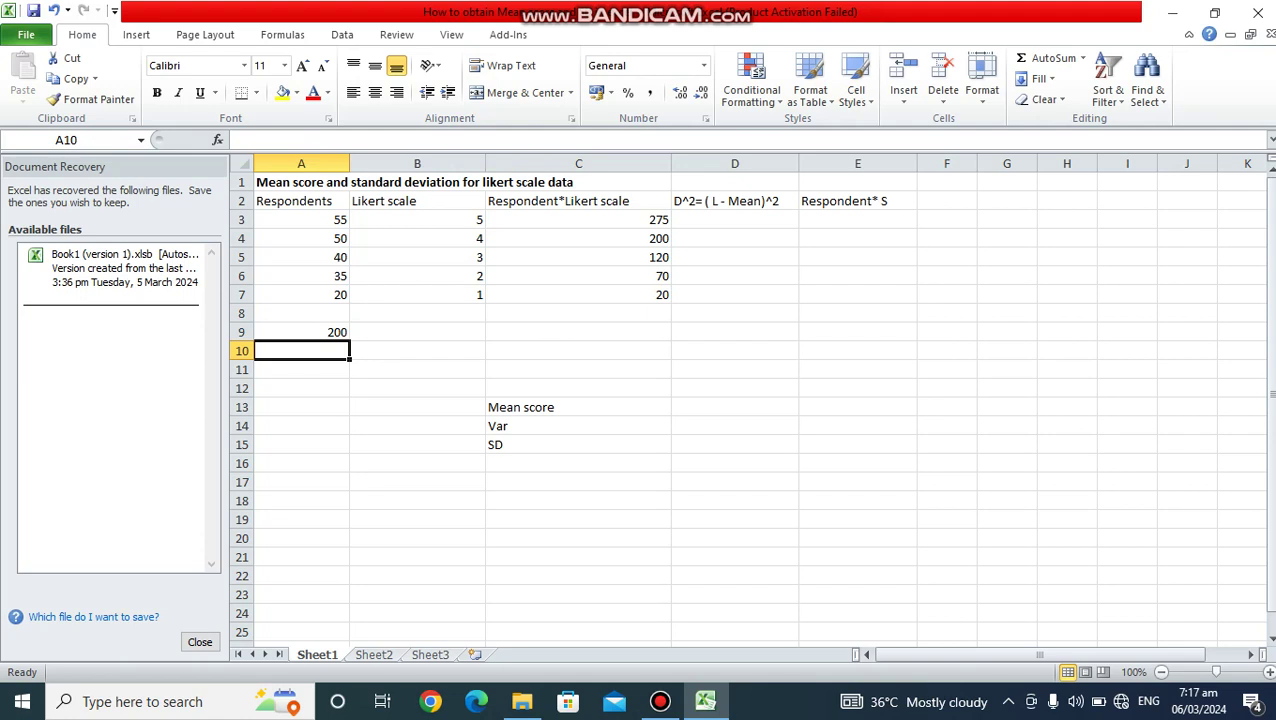
pyautogui.click(578, 332)
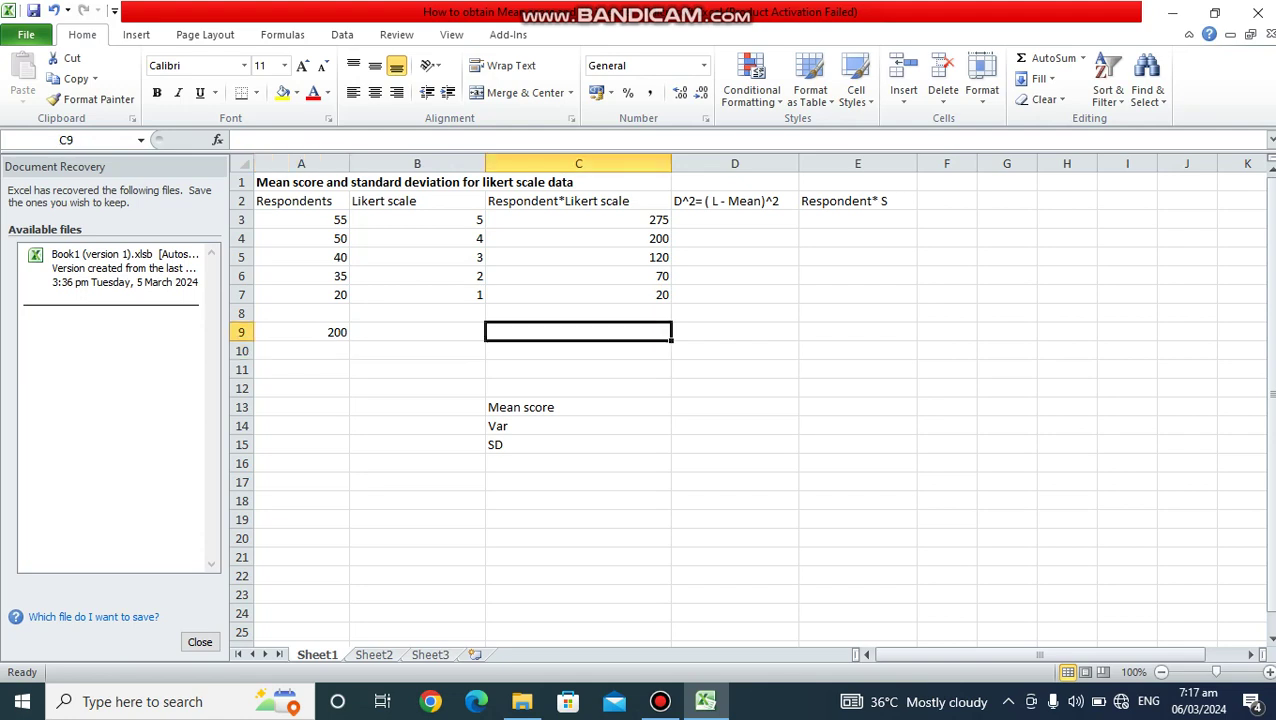
pyautogui.write('=')
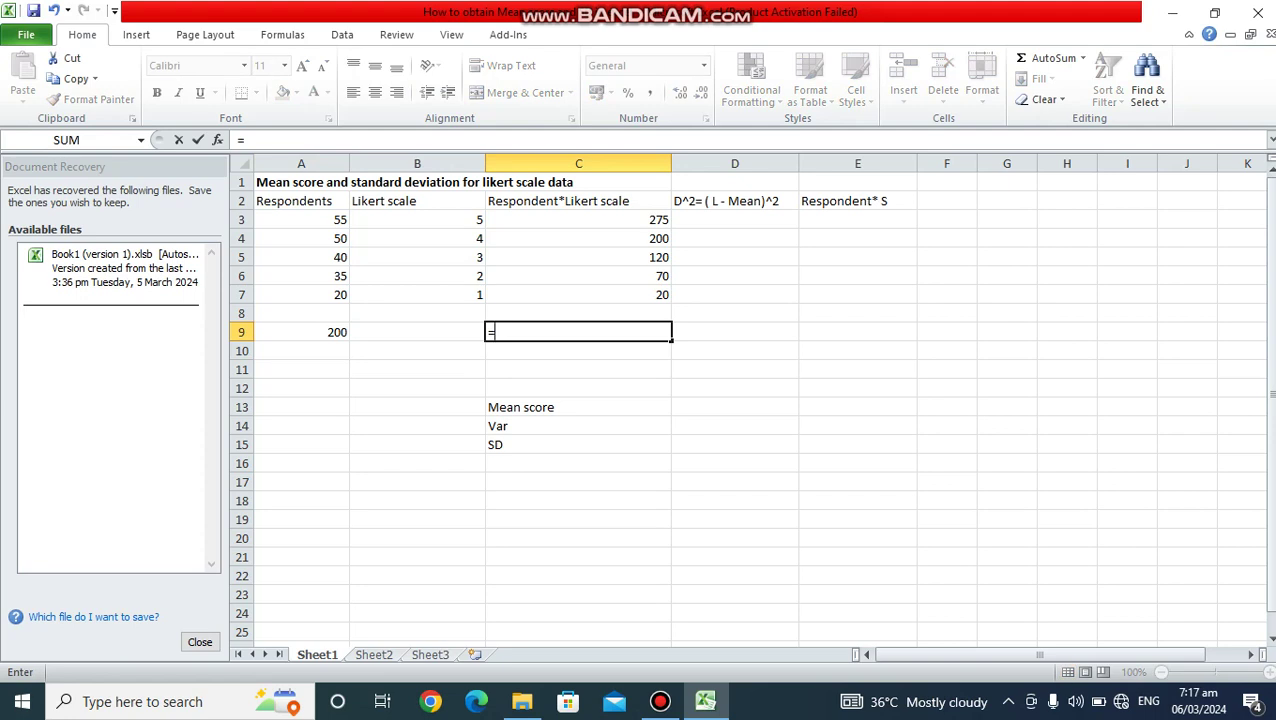
pyautogui.write('sum(')
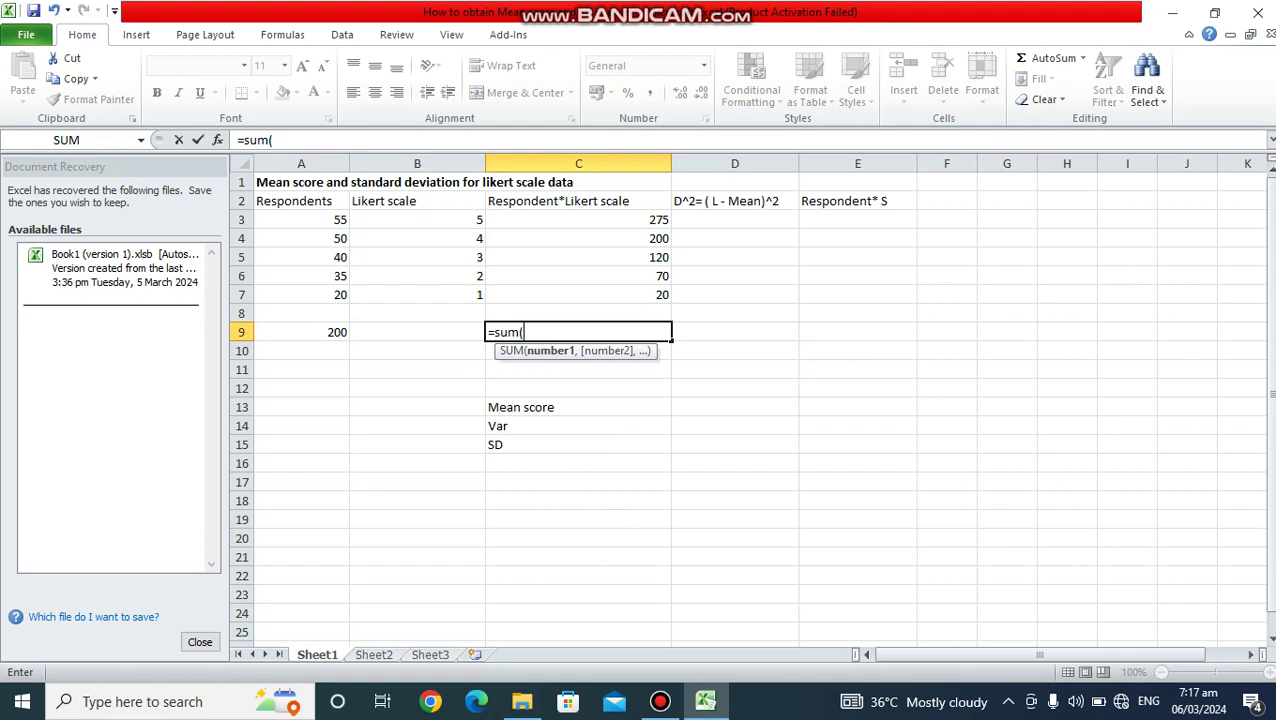
pyautogui.click(578, 220)
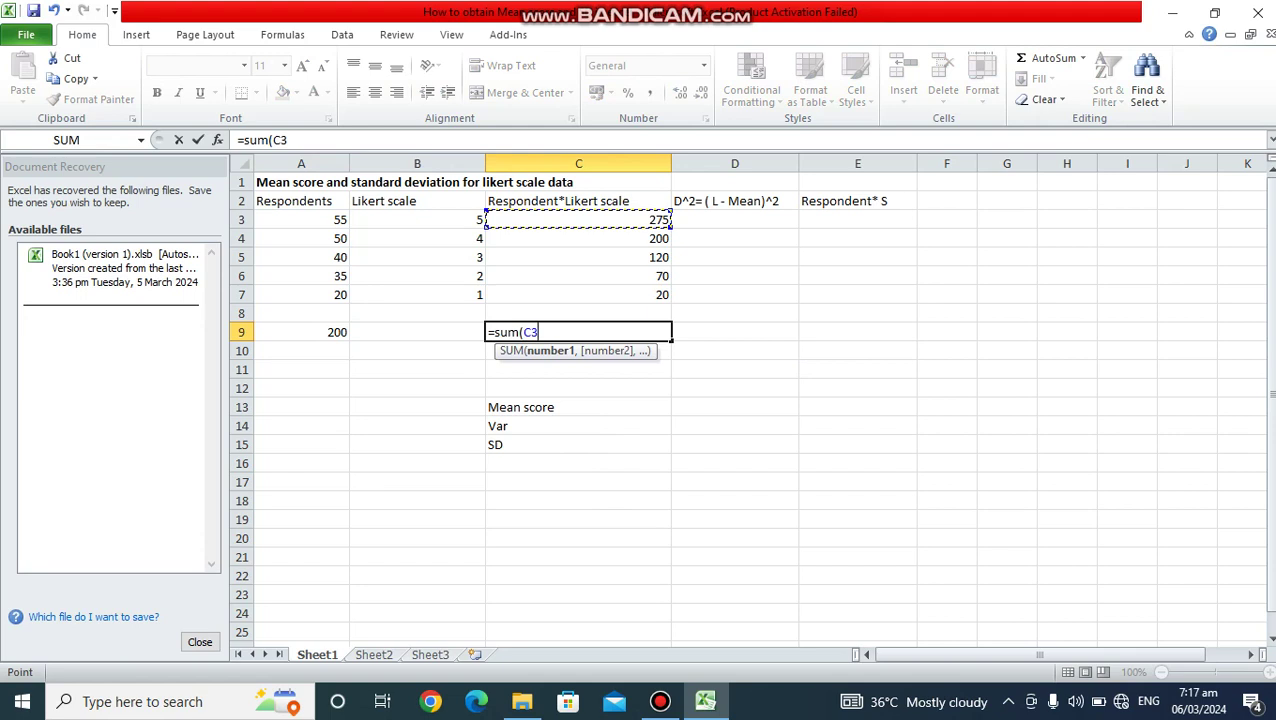
pyautogui.moveTo(578, 219); pyautogui.dragTo(578, 294)
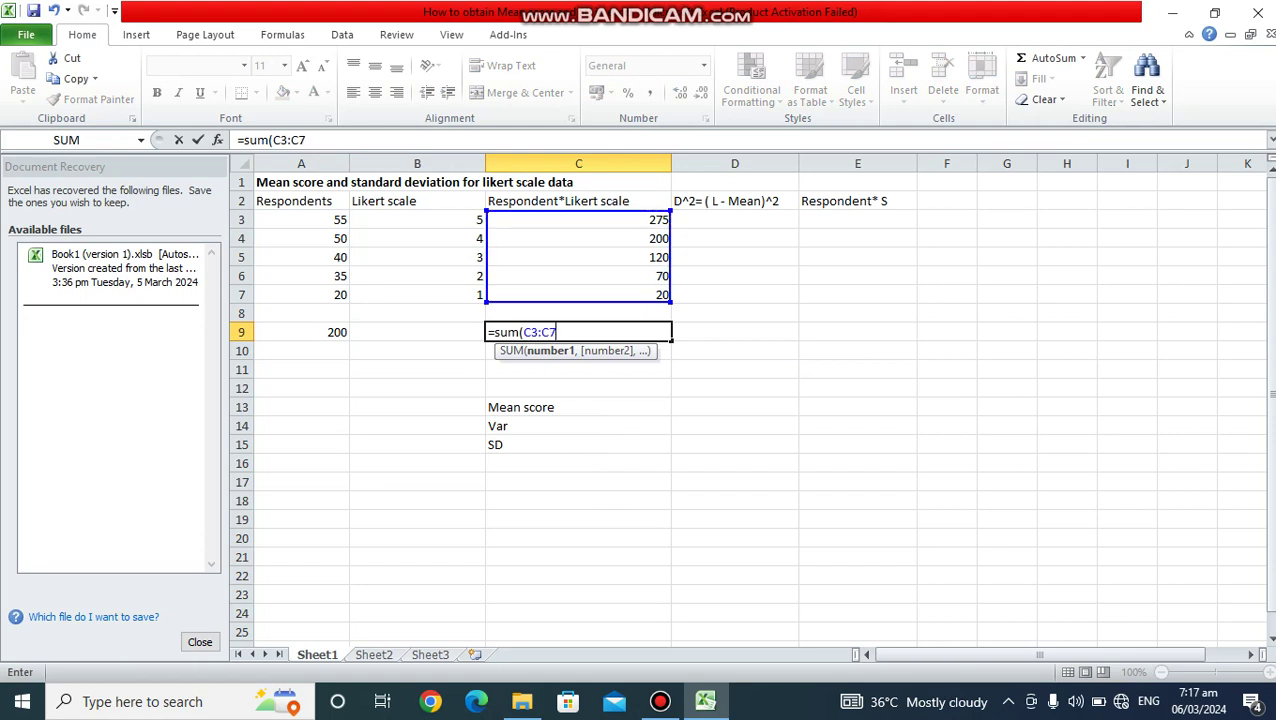
pyautogui.write(')')
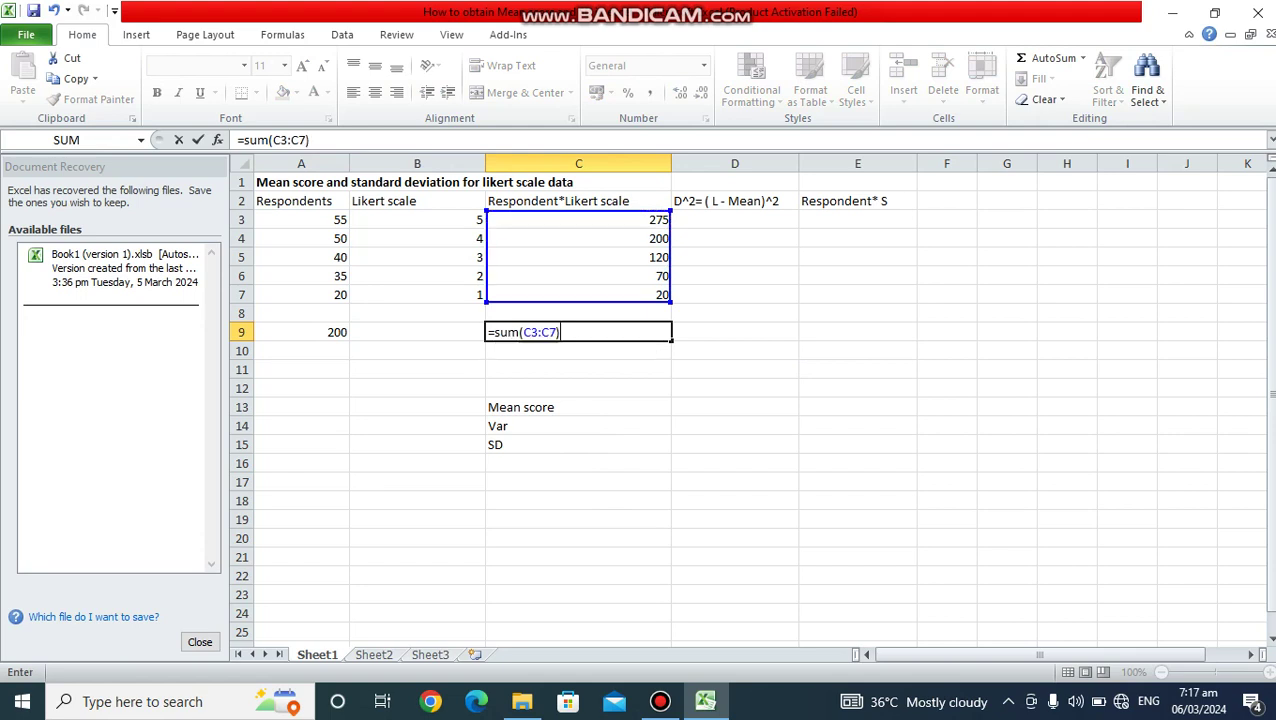
pyautogui.press('Return')
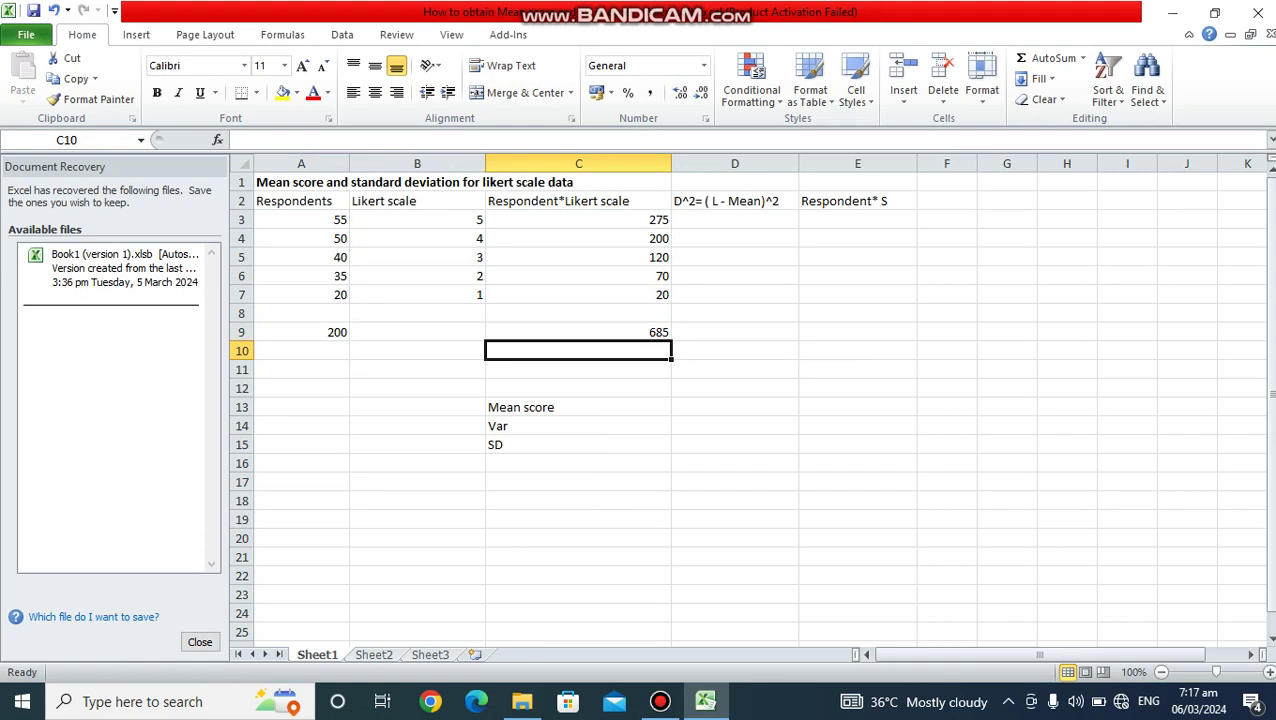
# Calculate the mean score in D13 by dividing the weighted total by the respondents total, =C9/A9.
pyautogui.click(735, 407)
pyautogui.write('=')
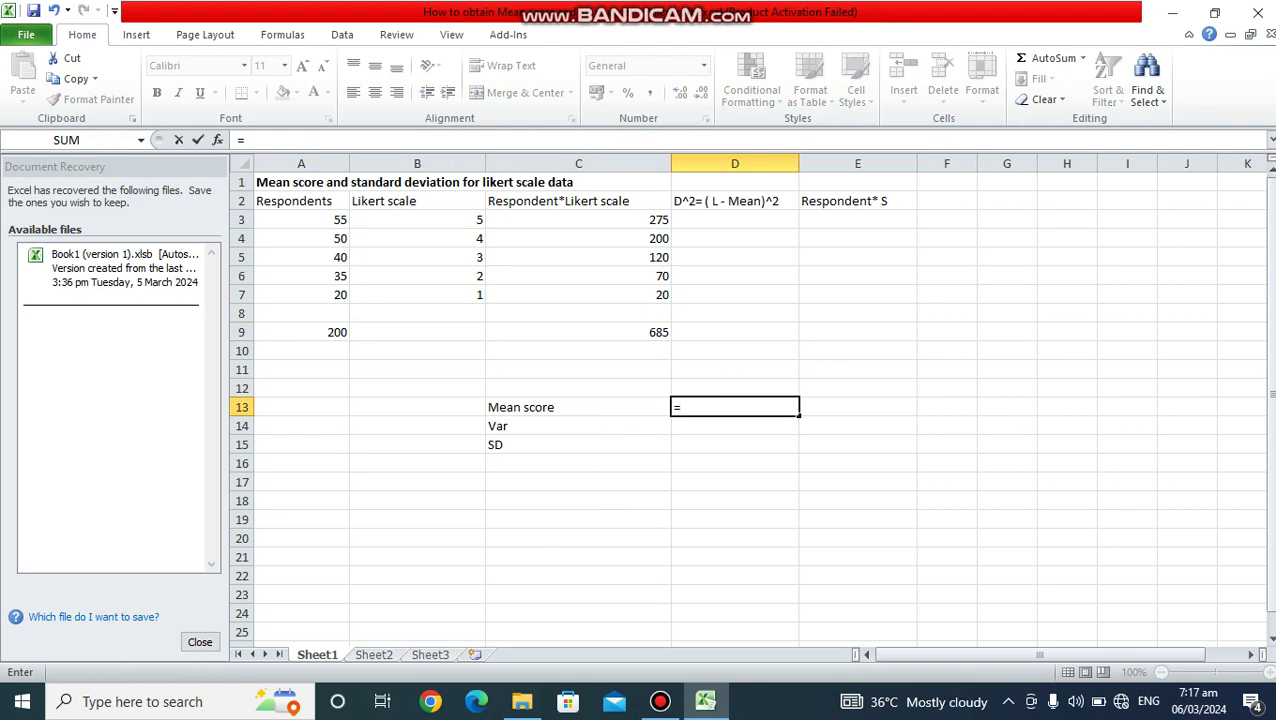
pyautogui.click(578, 332)
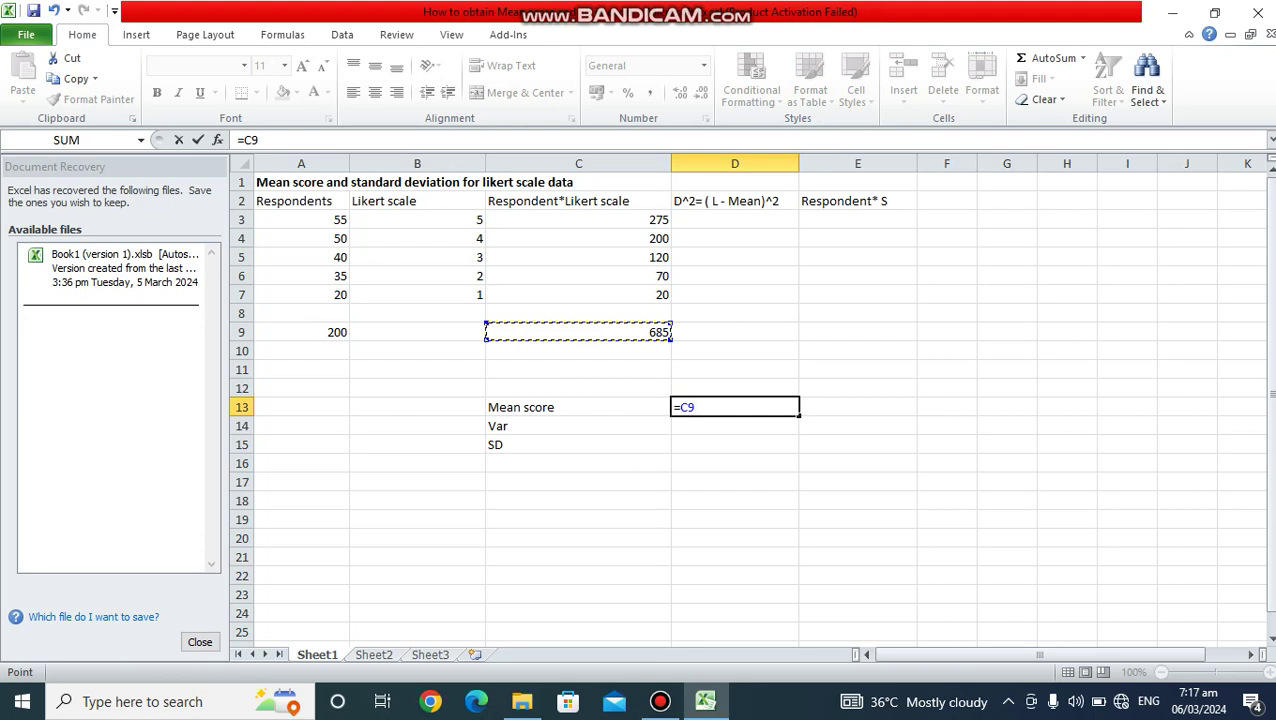
pyautogui.write('/')
pyautogui.click(301, 332)
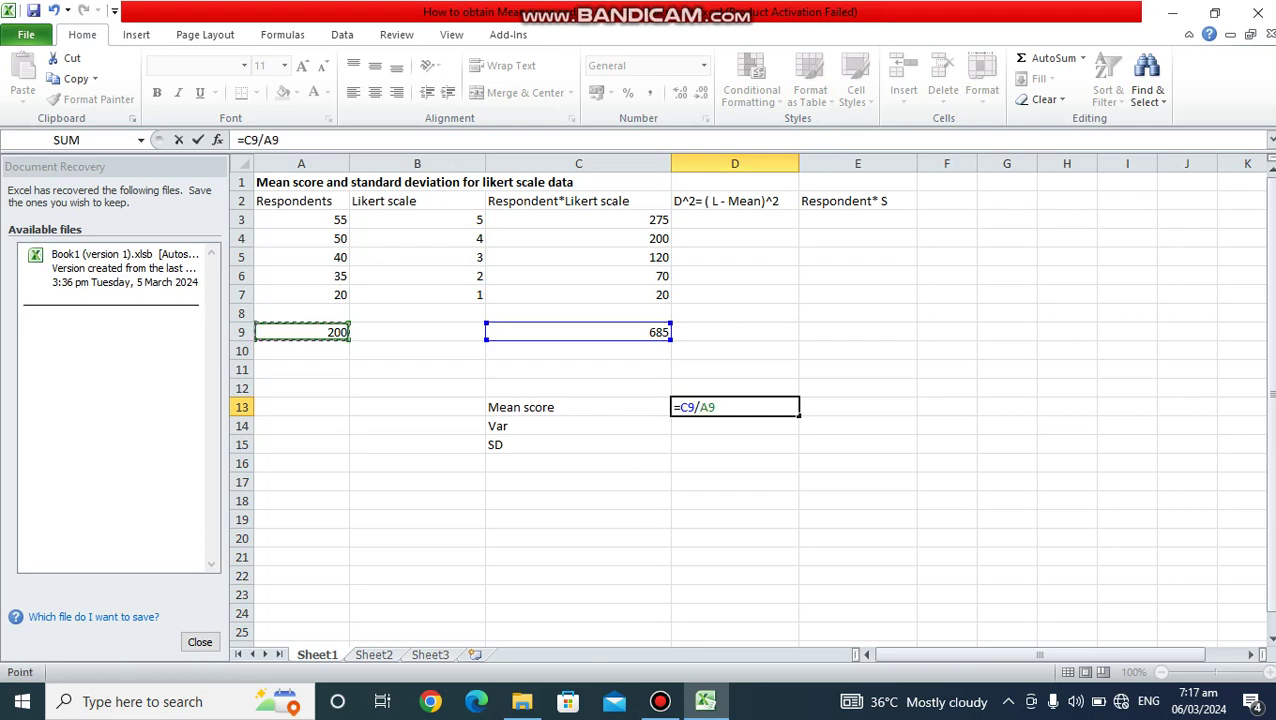
pyautogui.press('Return')
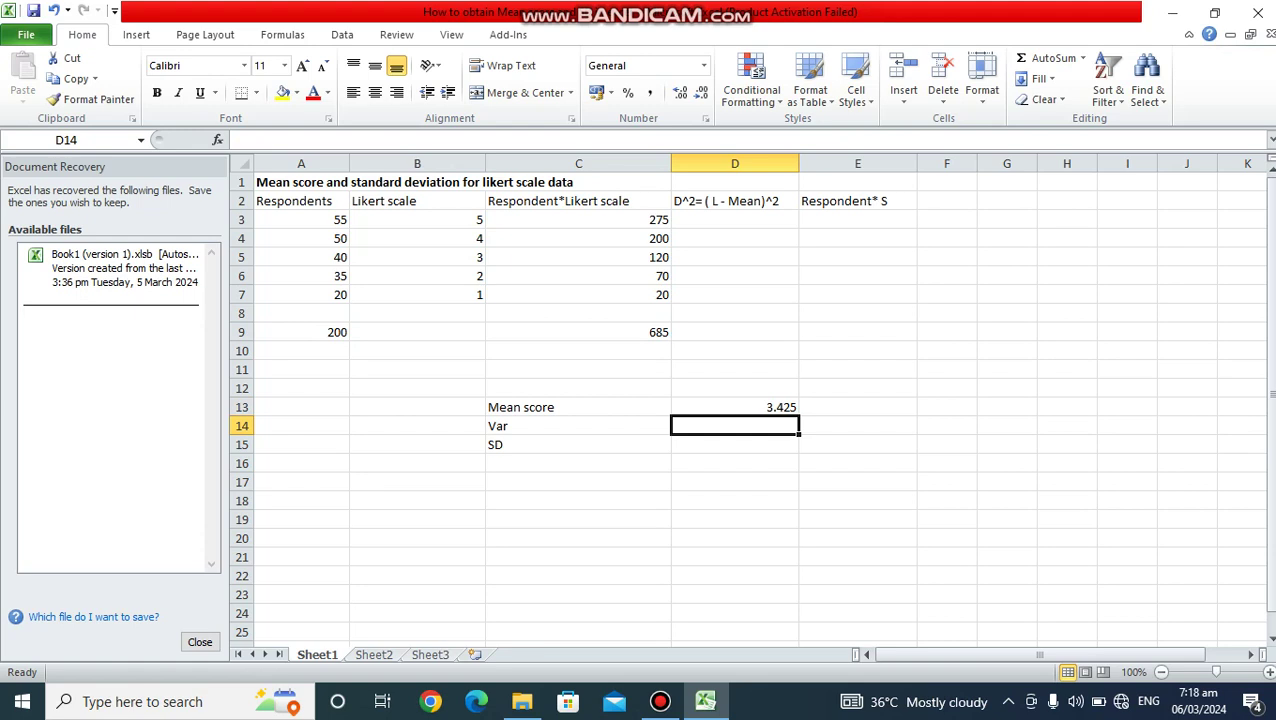
pyautogui.click(735, 220)
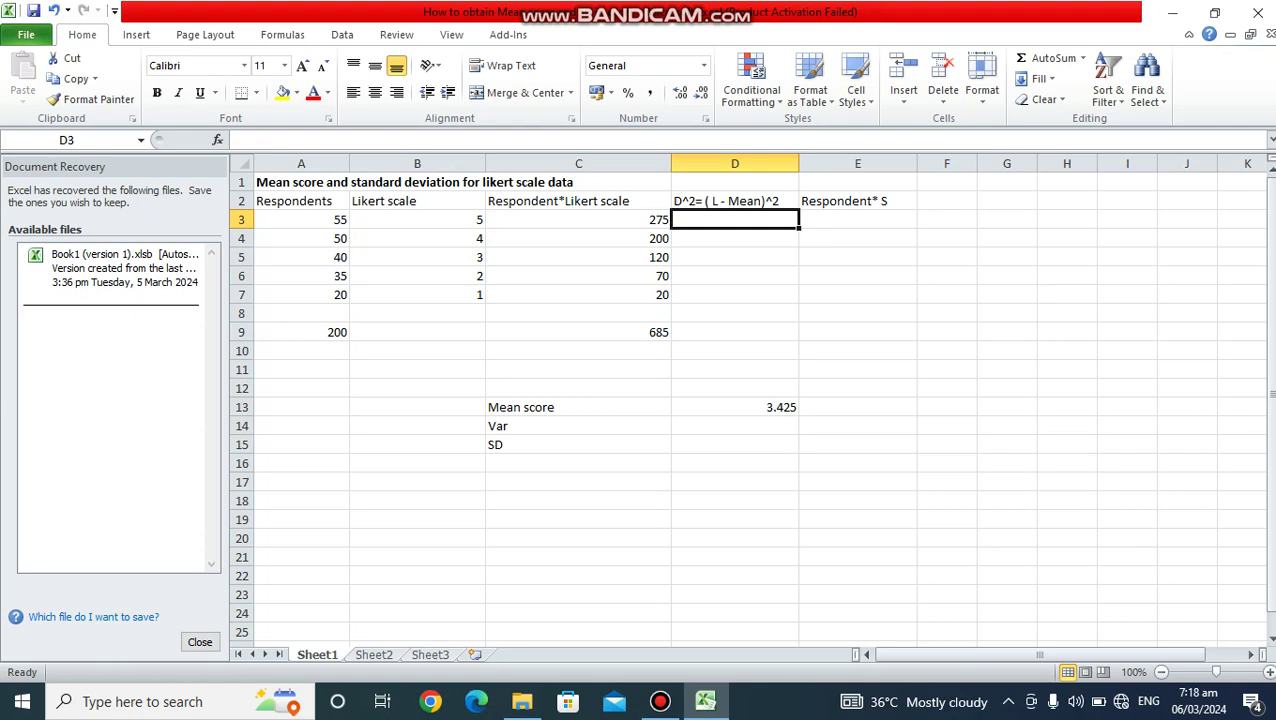
pyautogui.moveTo(578, 295); pyautogui.dragTo(578, 332)
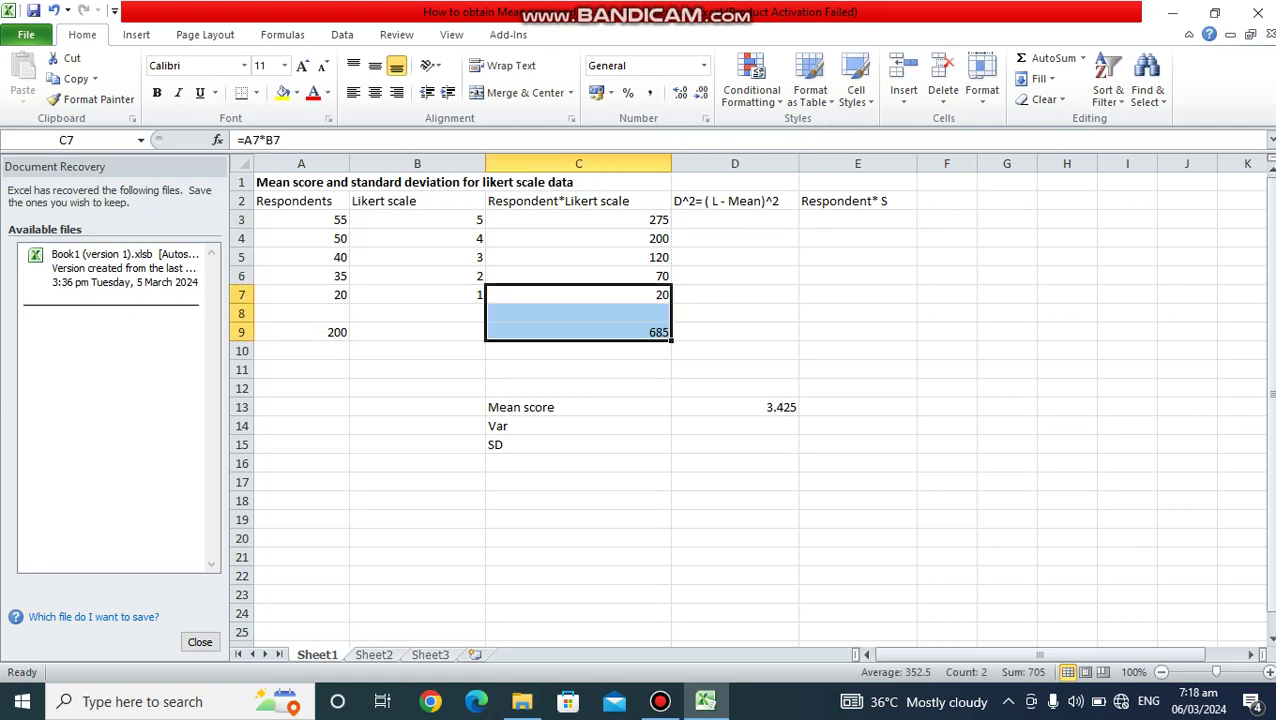
pyautogui.click(735, 388)
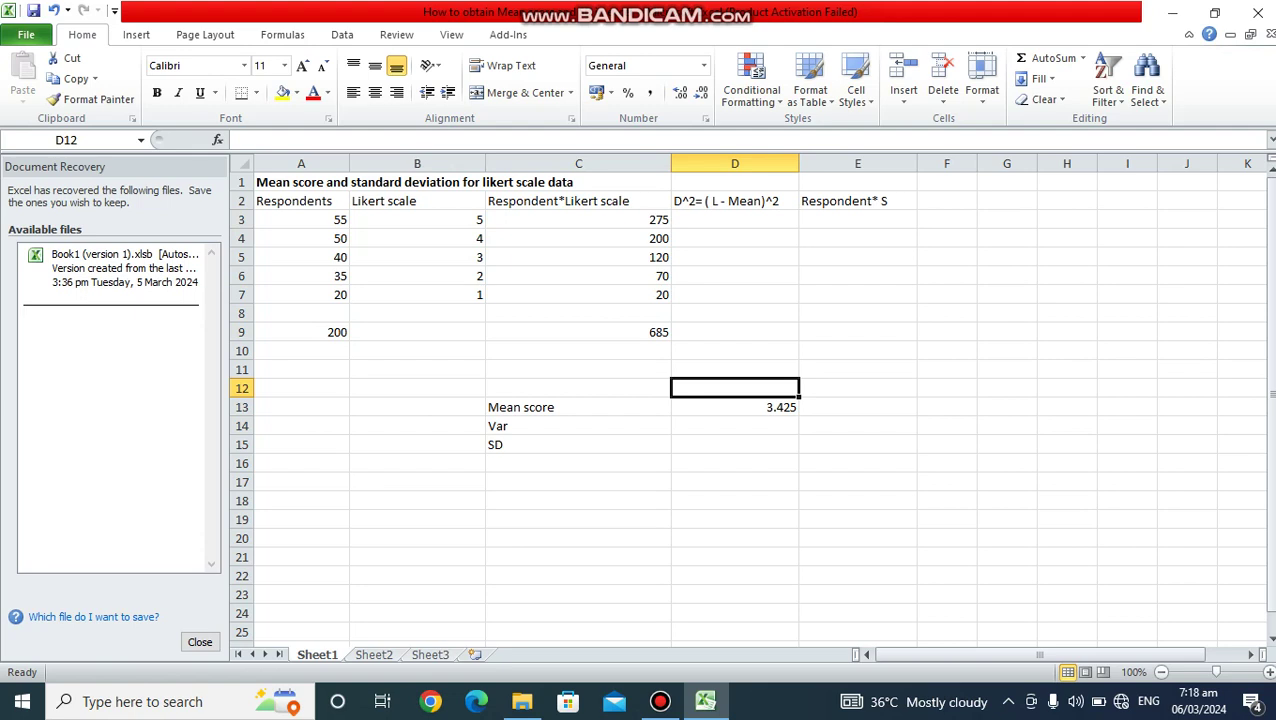
# Begin the squared deviation formula in D3 as =(B3-D13, subtracting the mean score from the Likert value.
pyautogui.click(735, 220)
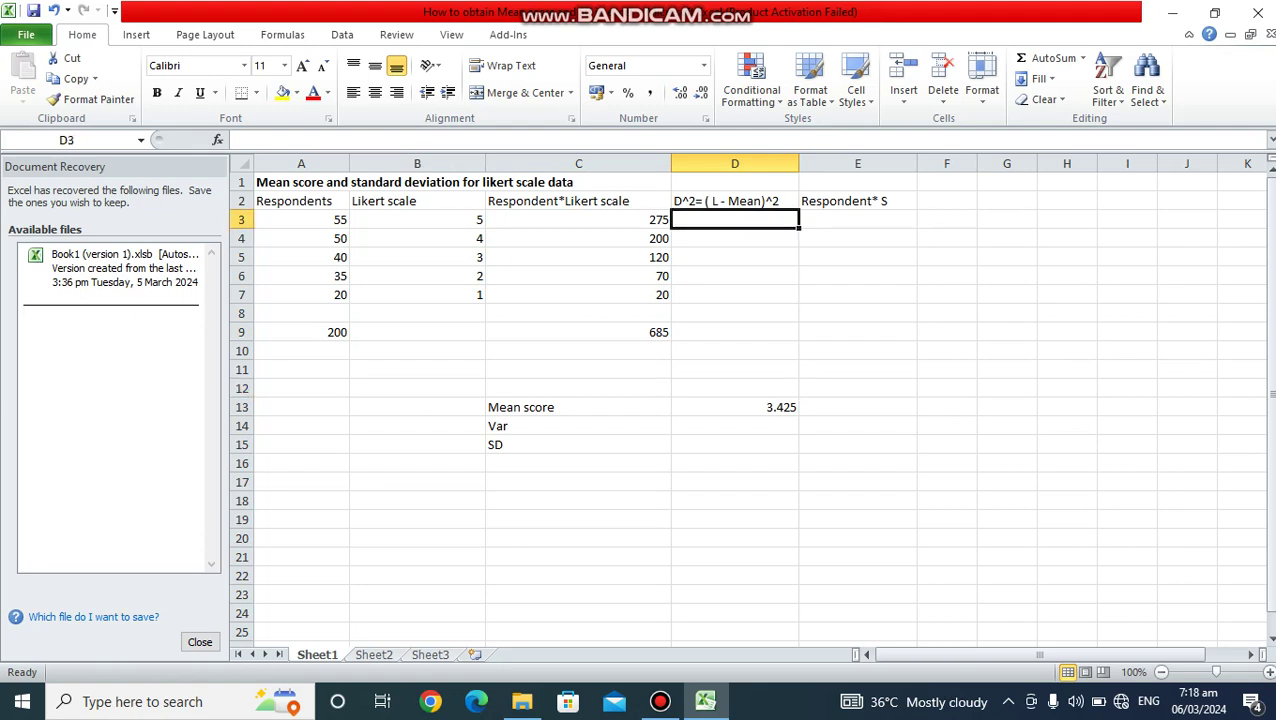
pyautogui.write('=')
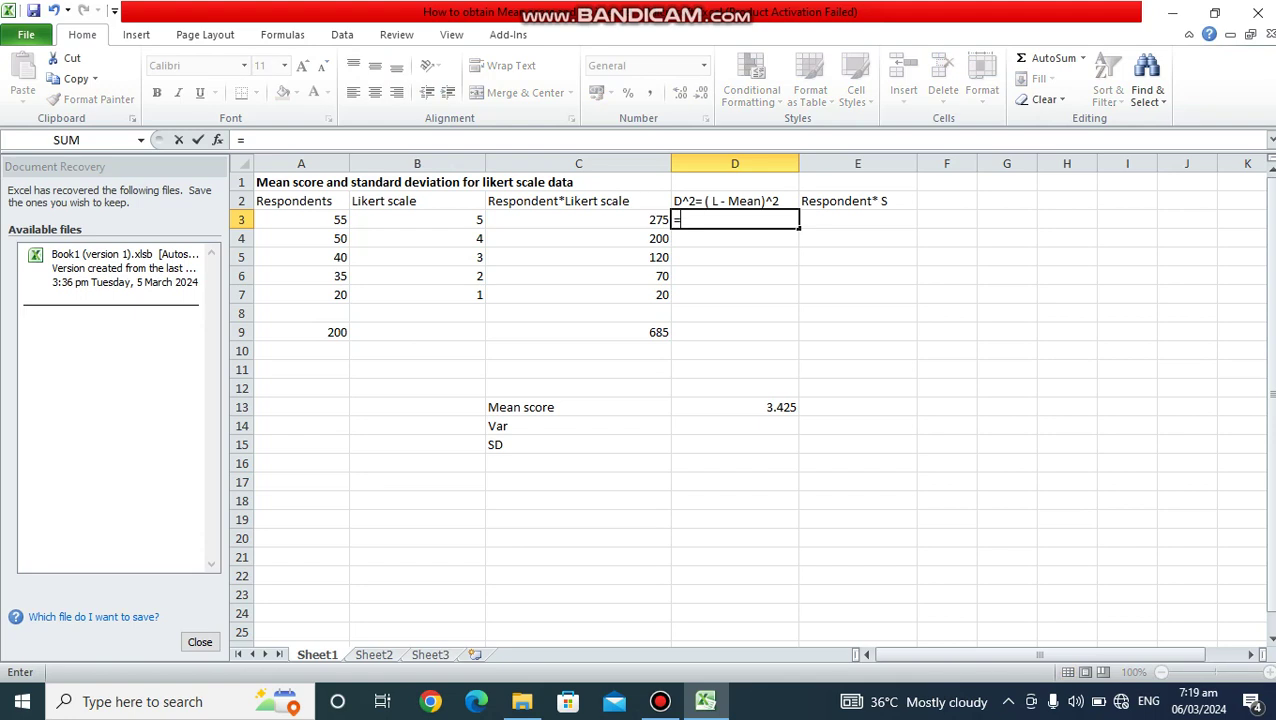
pyautogui.click(352, 219)
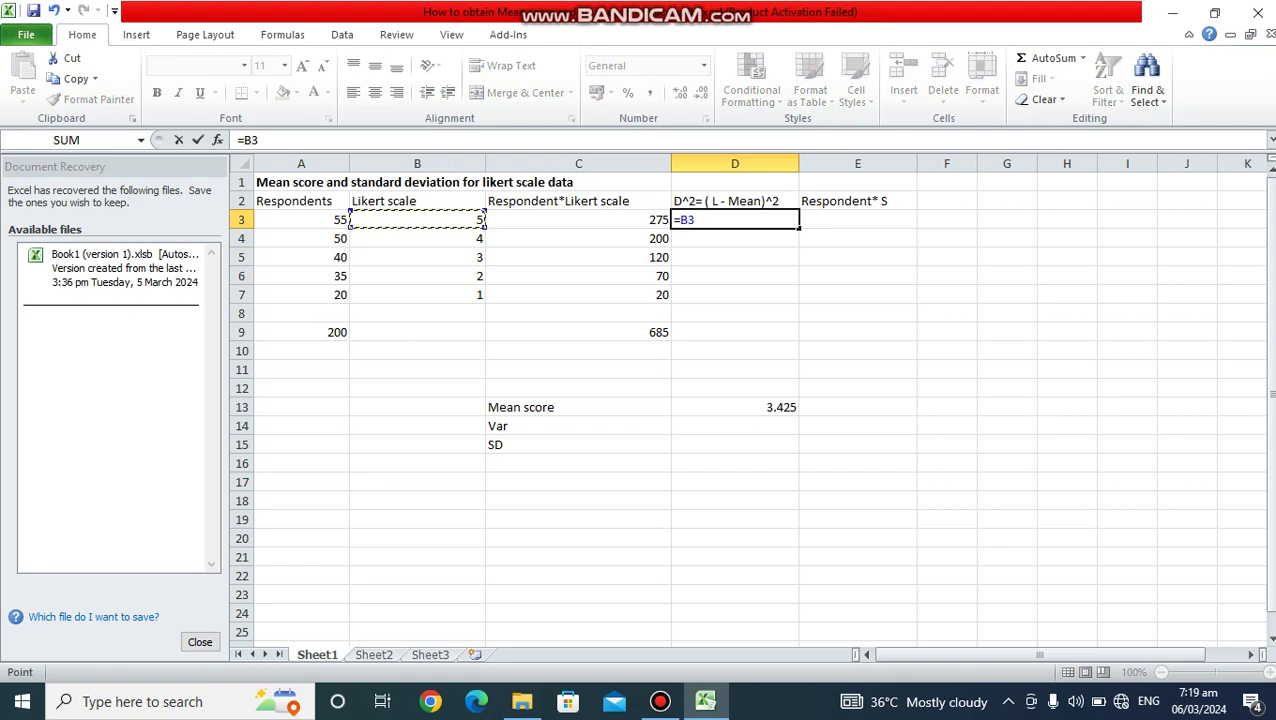
pyautogui.click(343, 219)
pyautogui.click(482, 219)
pyautogui.press('F2')
pyautogui.press('Left')
pyautogui.press('Left')
pyautogui.write('(')
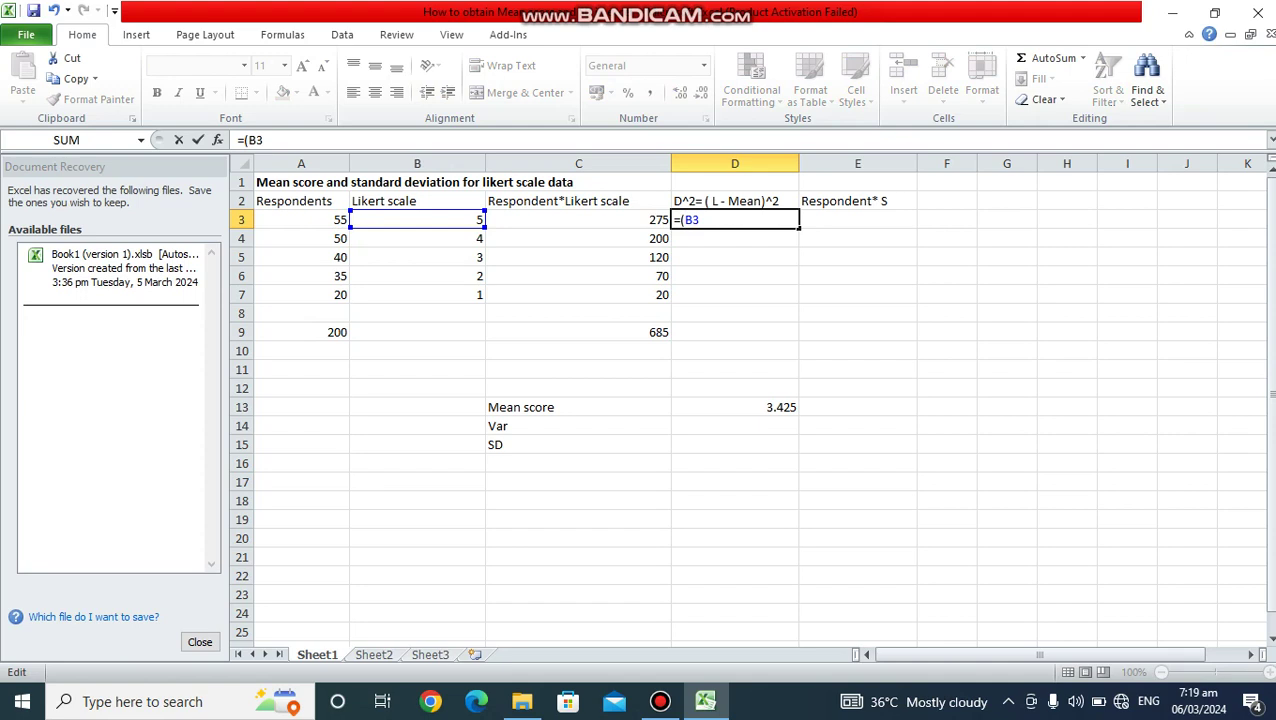
pyautogui.press('Right')
pyautogui.press('Right')
pyautogui.write('-')
pyautogui.click(578, 407)
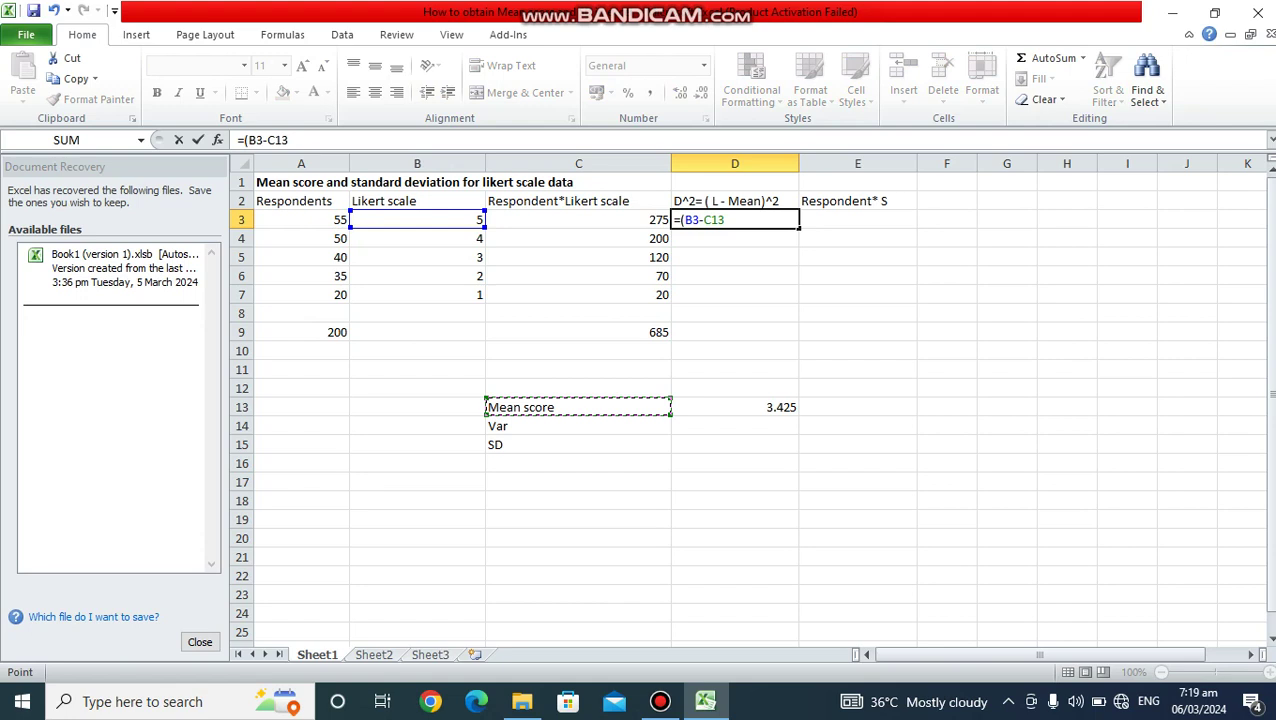
pyautogui.press('Right')
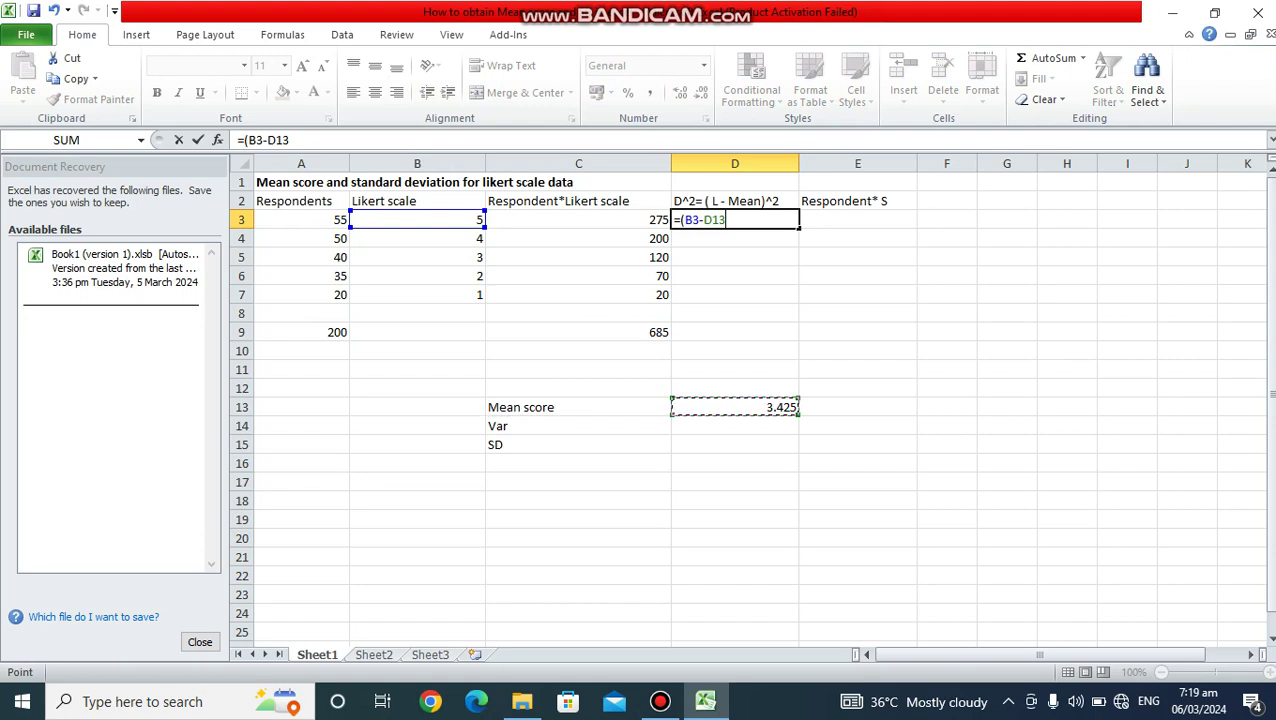
# Complete the D3 formula as =(B3-$D$13)^2 with an absolute reference to the mean, and fill it down to D7.
pyautogui.click(704, 219)
pyautogui.write('$D$')
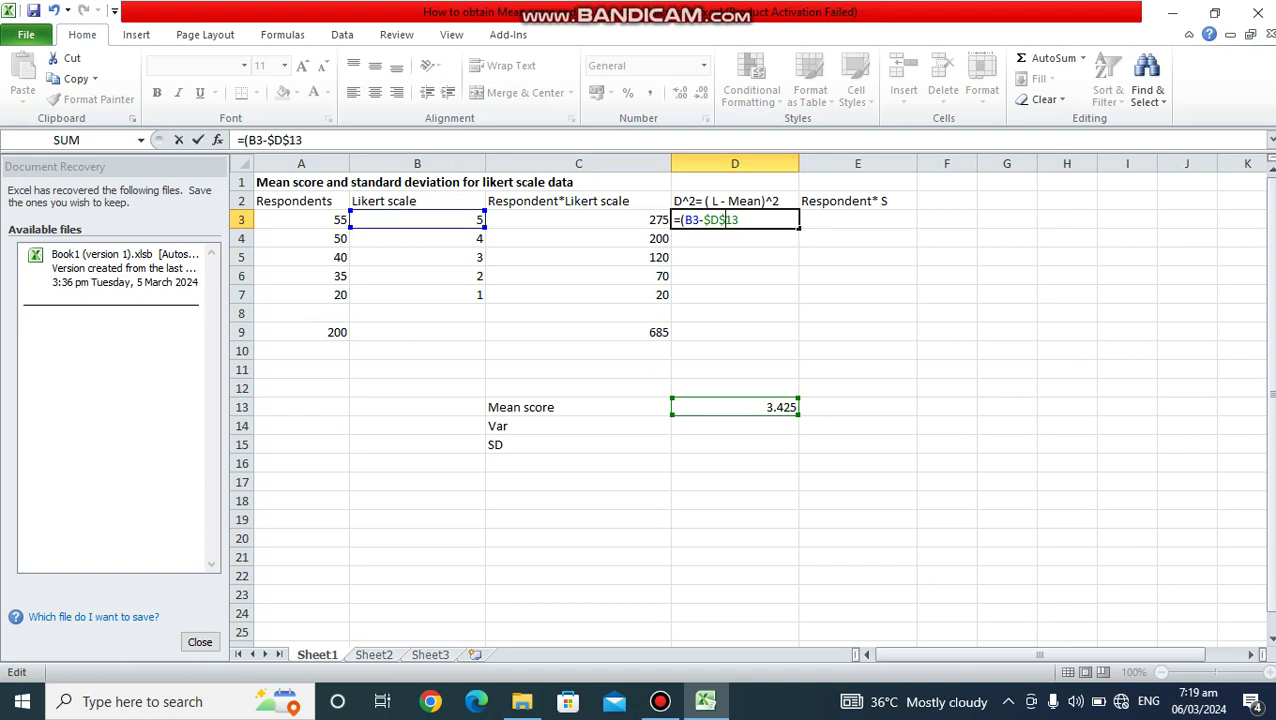
pyautogui.click(739, 219)
pyautogui.write(')^2')
pyautogui.press('Return')
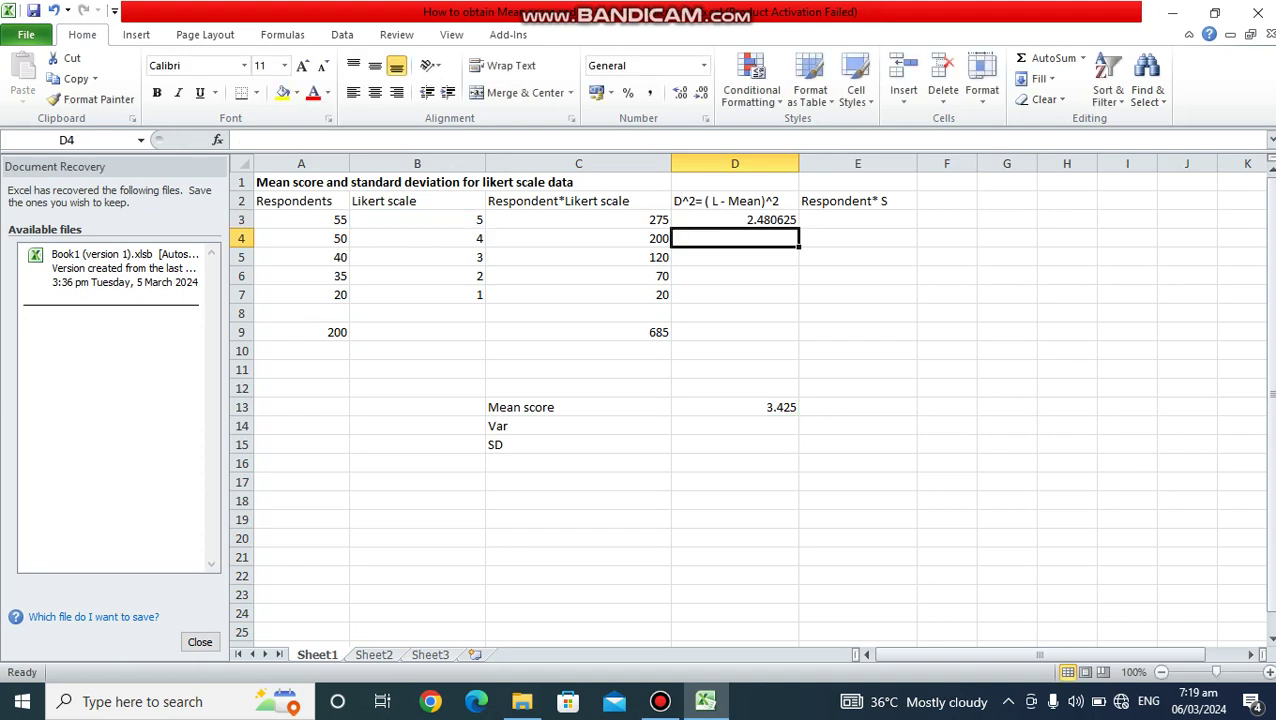
pyautogui.click(735, 220)
pyautogui.moveTo(798, 228); pyautogui.dragTo(796, 300)
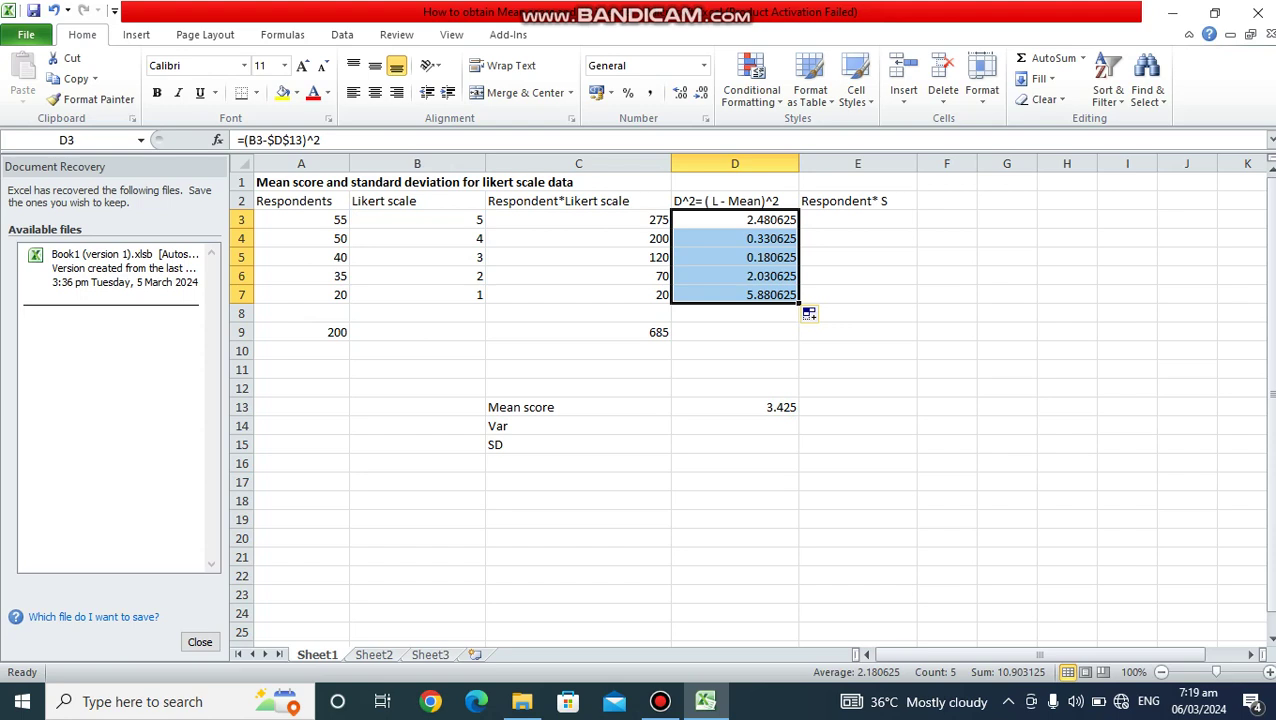
# Multiply respondents by the squared deviation in E3 with =A3*D3, and fill the formula down to E7.
pyautogui.click(858, 220)
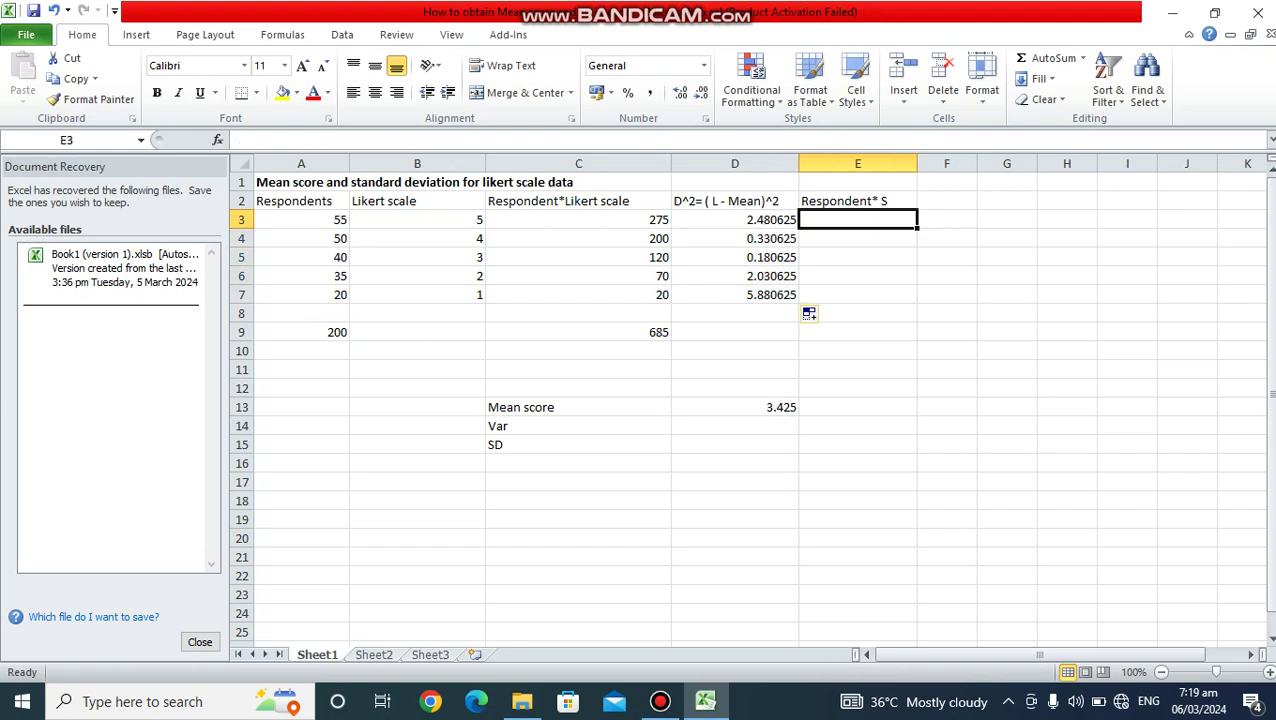
pyautogui.write('=')
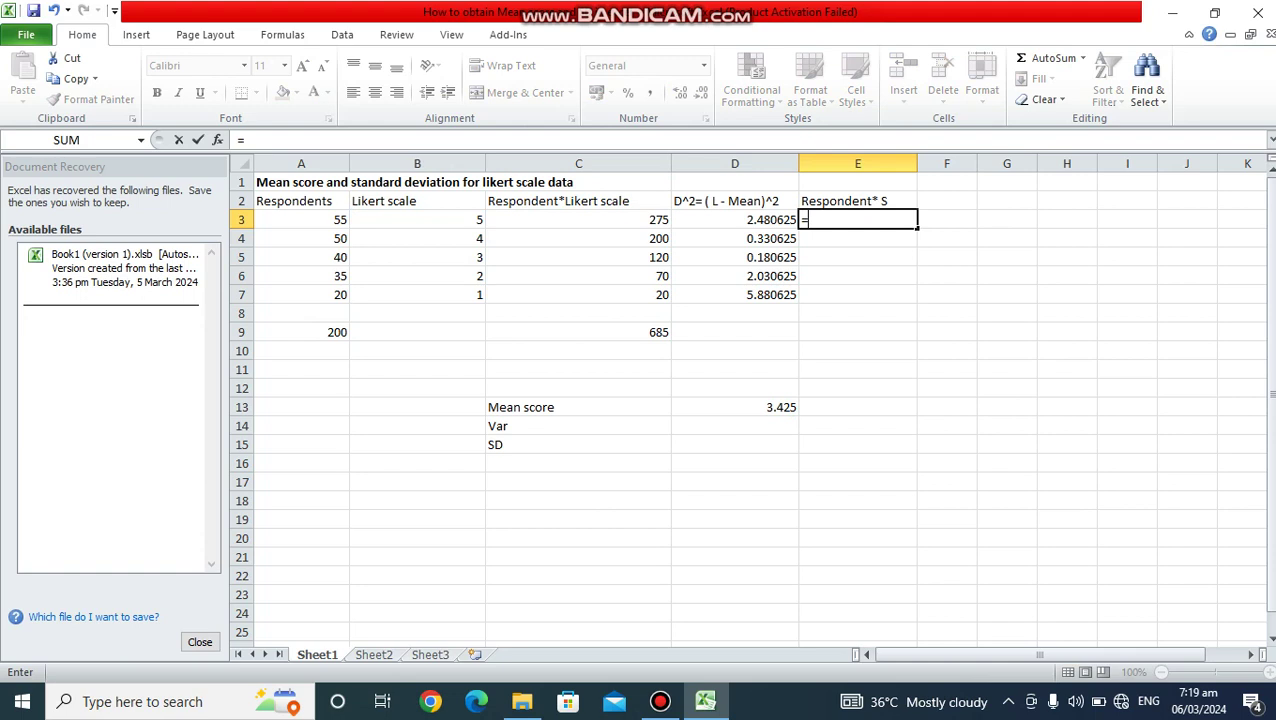
pyautogui.click(342, 219)
pyautogui.write('*')
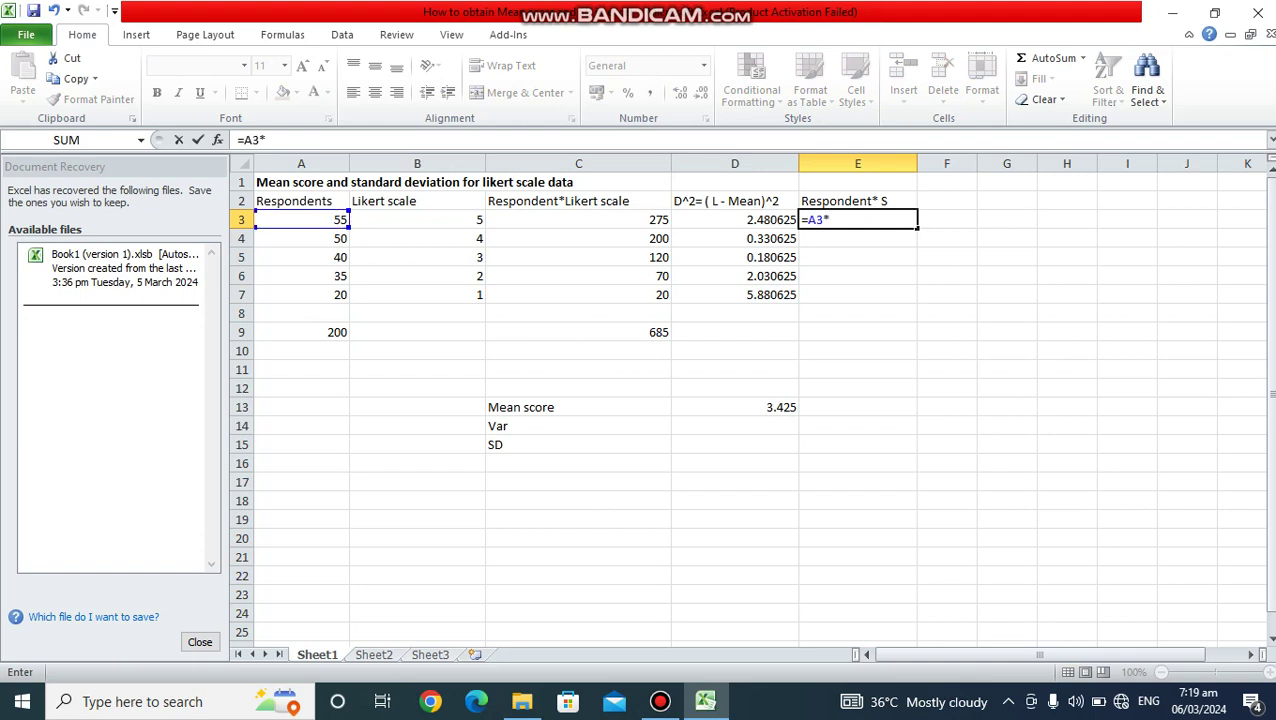
pyautogui.click(760, 219)
pyautogui.press('Return')
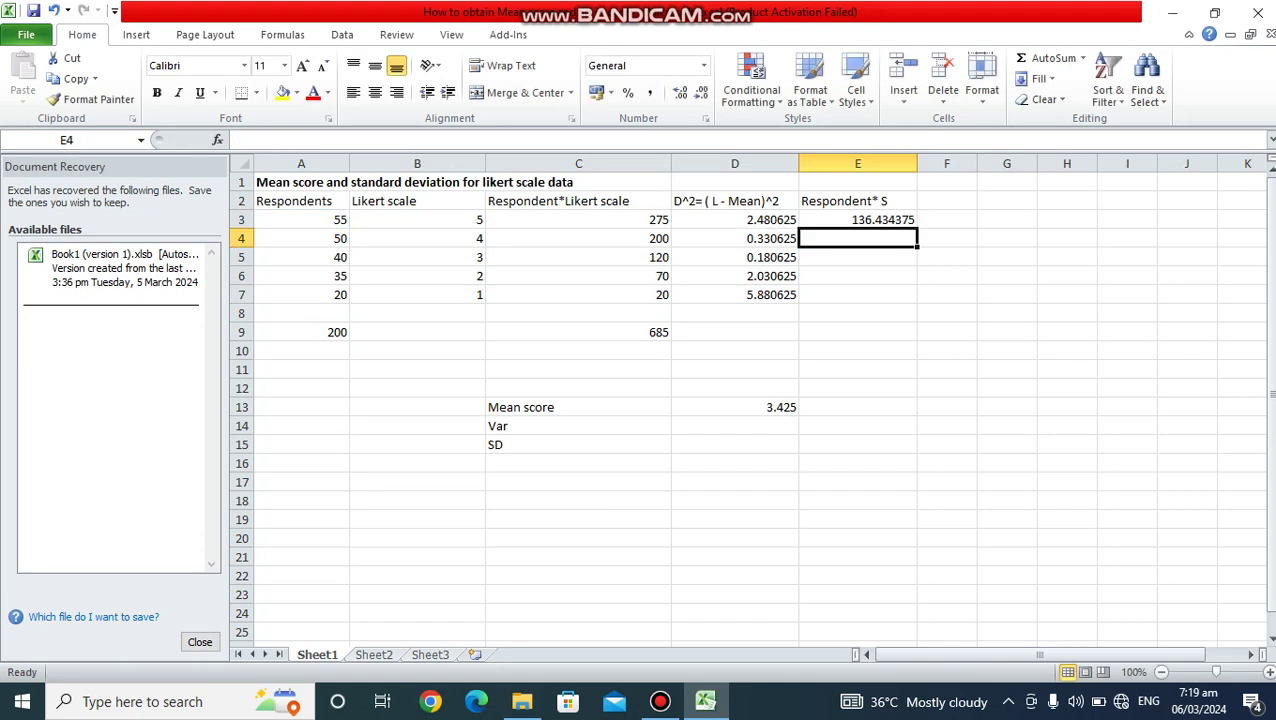
pyautogui.click(858, 220)
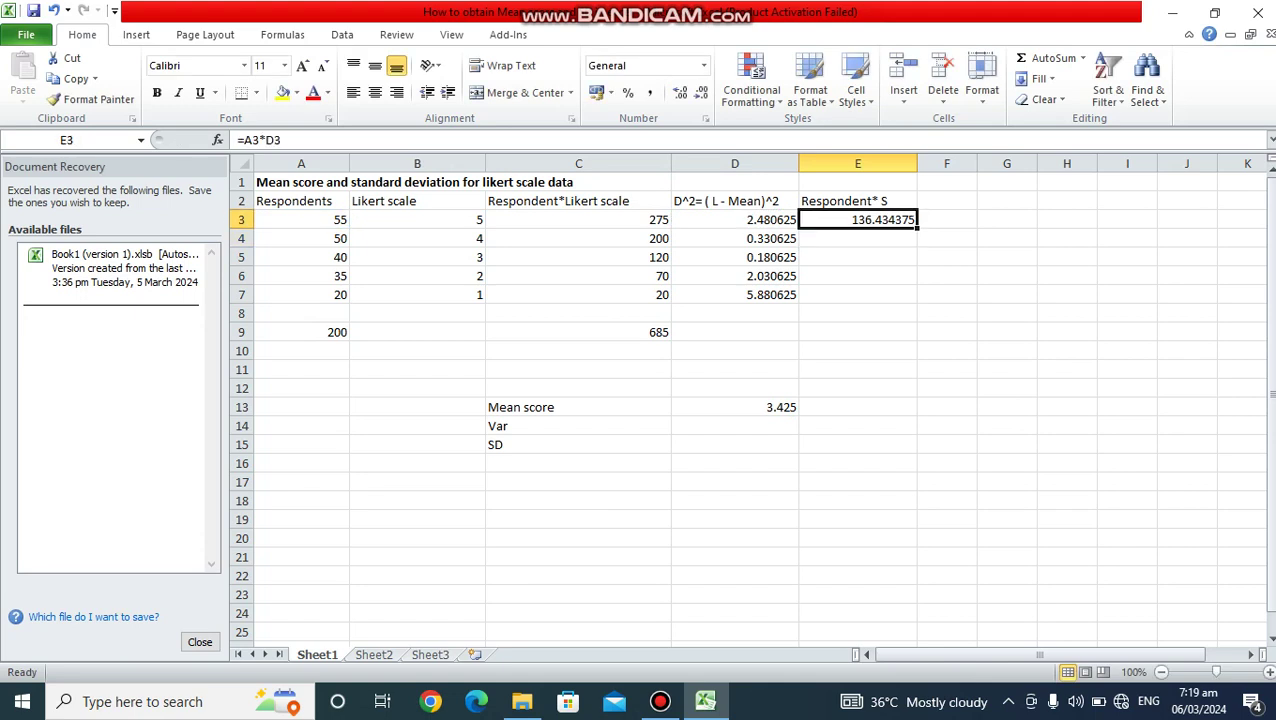
pyautogui.moveTo(916, 228); pyautogui.dragTo(914, 298)
# Total the Respondent* S column in E9 with =sum(E3:E7).
pyautogui.click(858, 332)
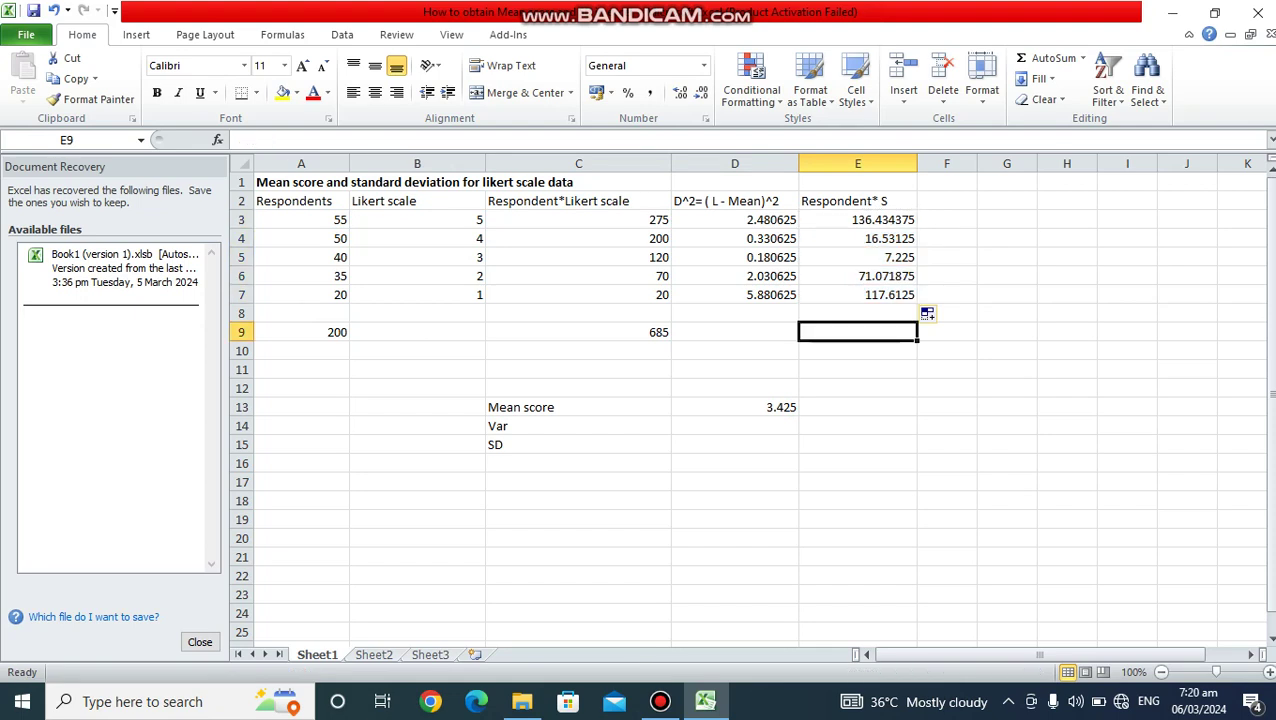
pyautogui.write('=s')
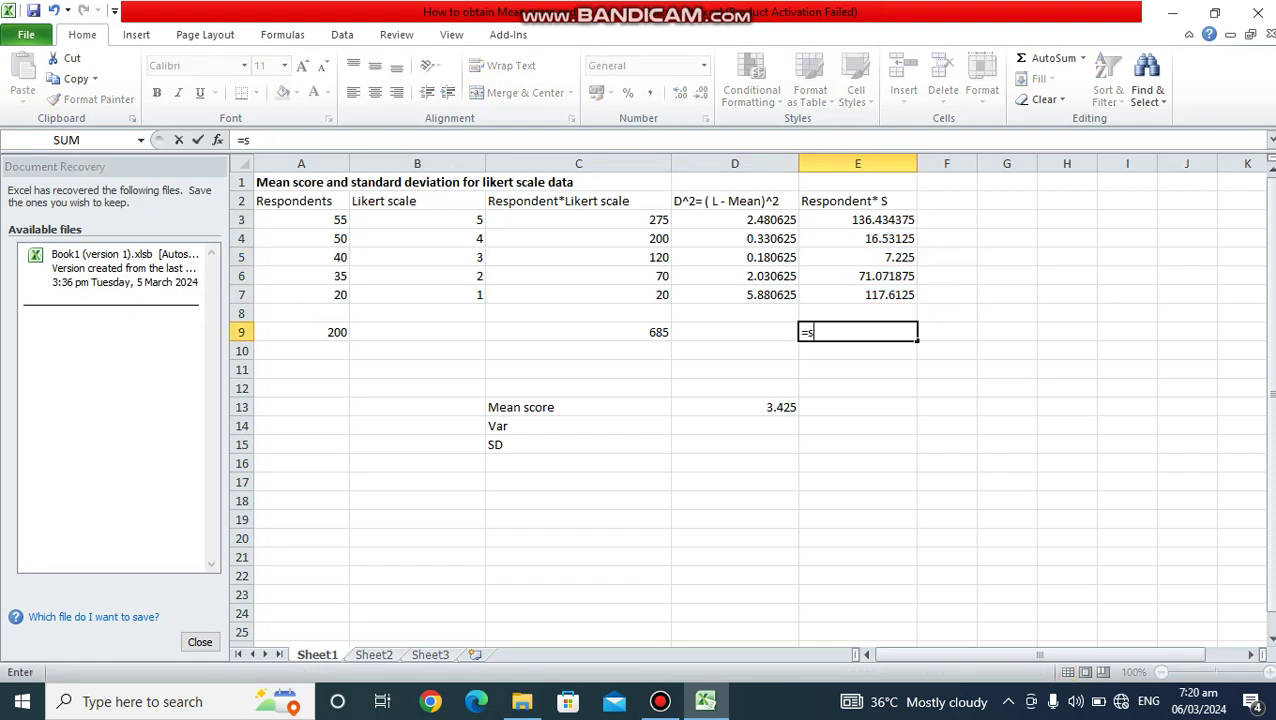
pyautogui.write('um')
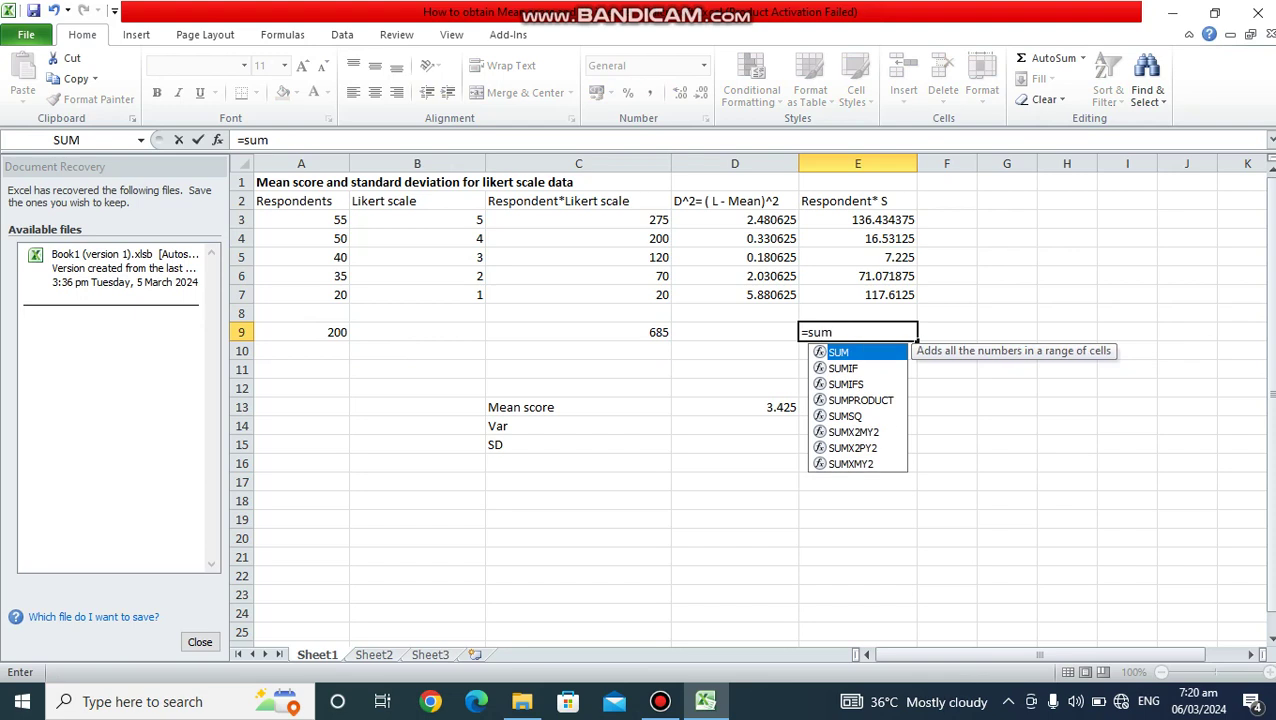
pyautogui.write('(')
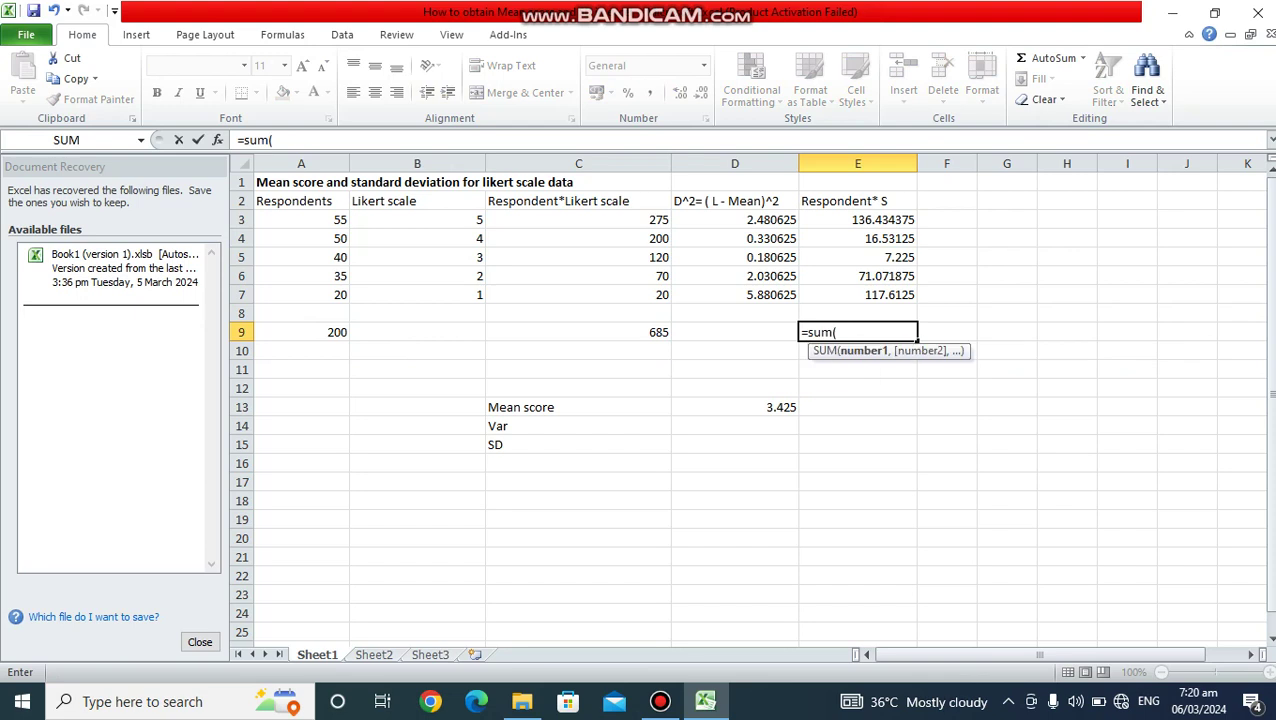
pyautogui.moveTo(880, 220); pyautogui.dragTo(888, 296)
pyautogui.write(')')
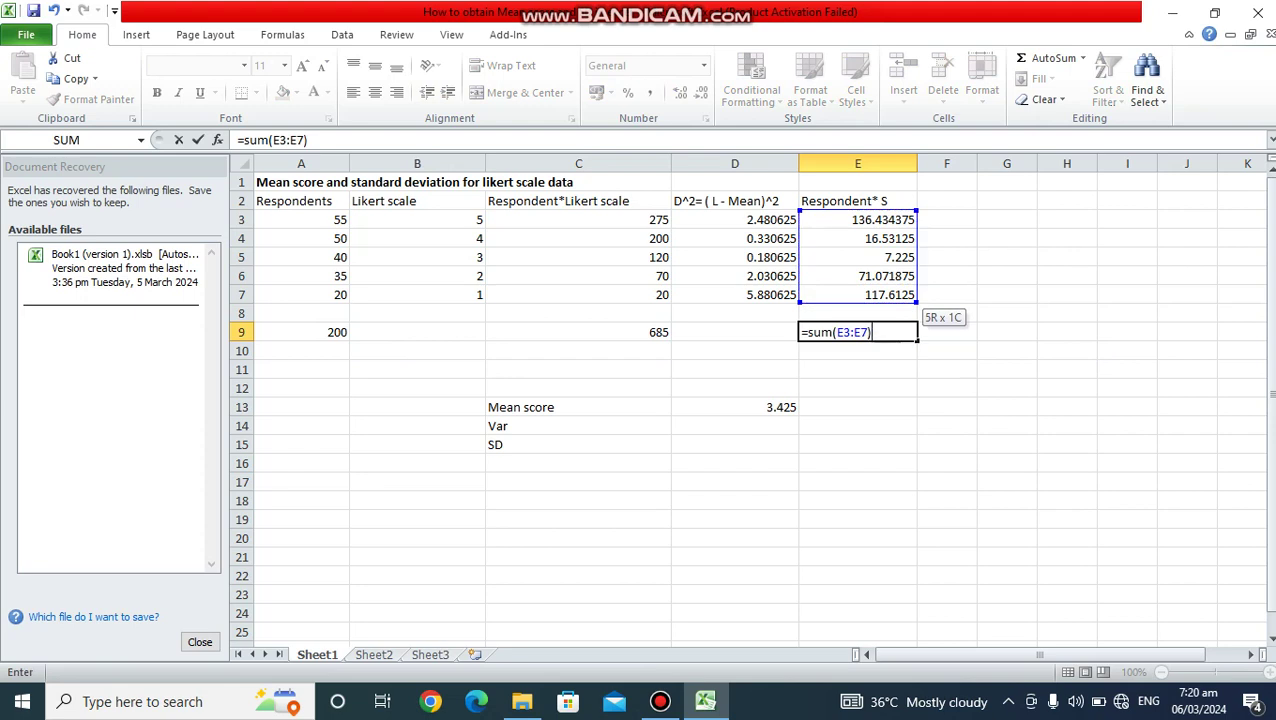
pyautogui.press('Return')
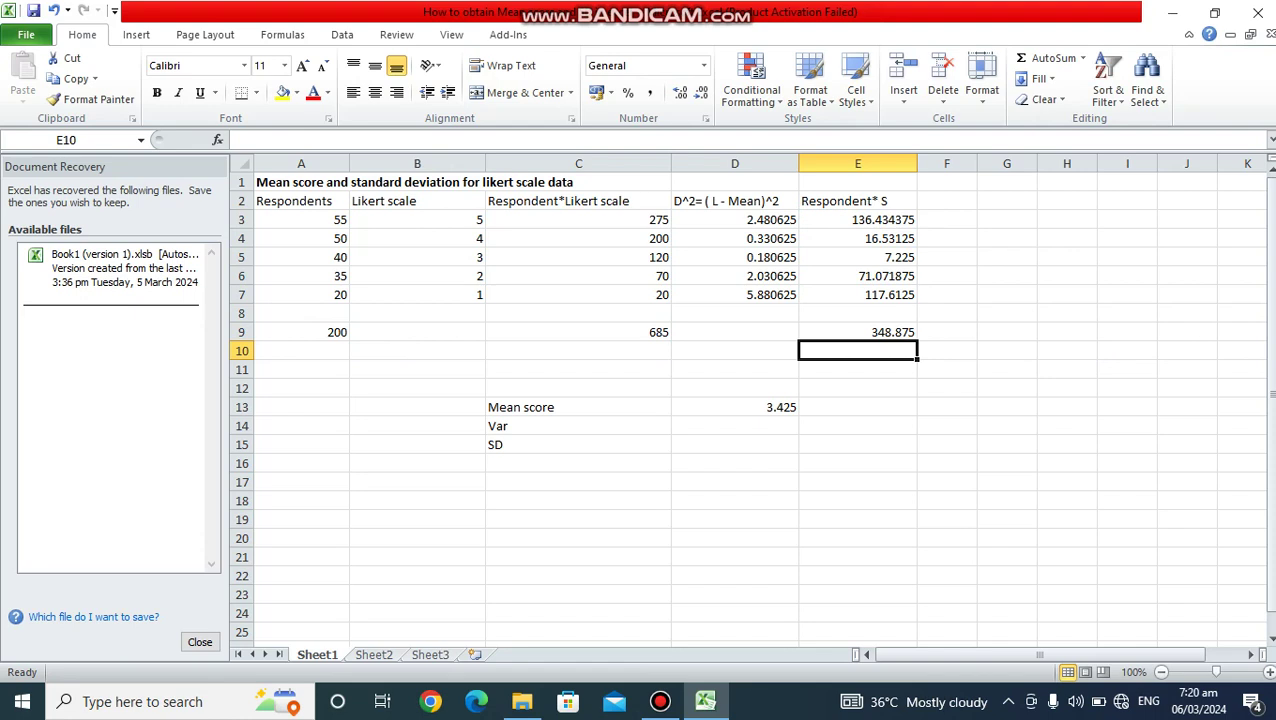
# Calculate the variance in D14 by dividing the Respondent* S total by the respondents total, =E9/A9.
pyautogui.click(735, 426)
pyautogui.write('=')
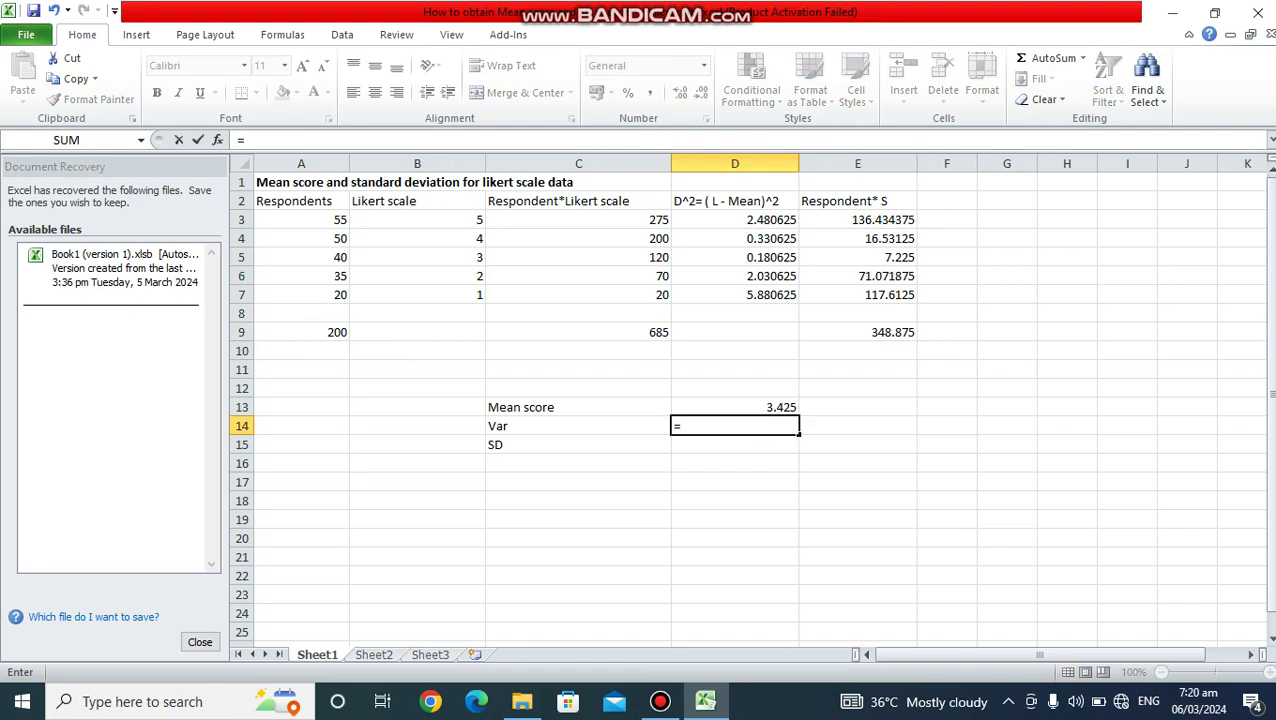
pyautogui.click(857, 332)
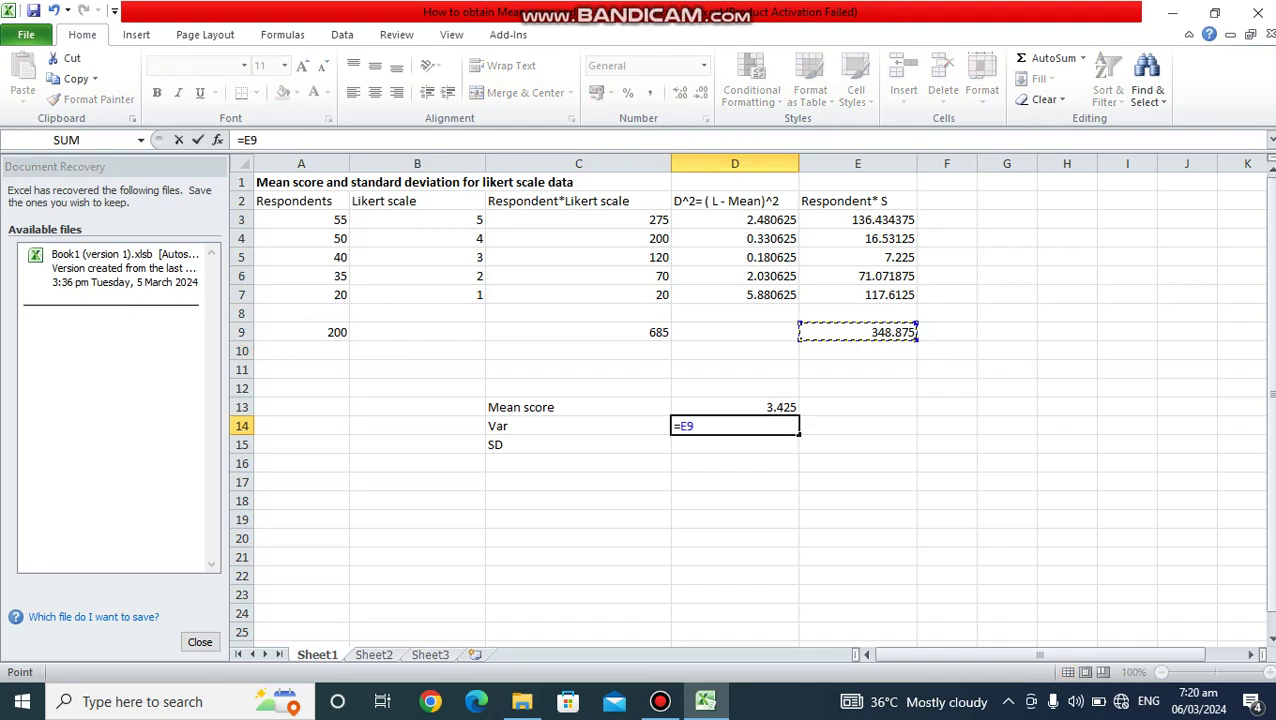
pyautogui.write('/')
pyautogui.click(301, 332)
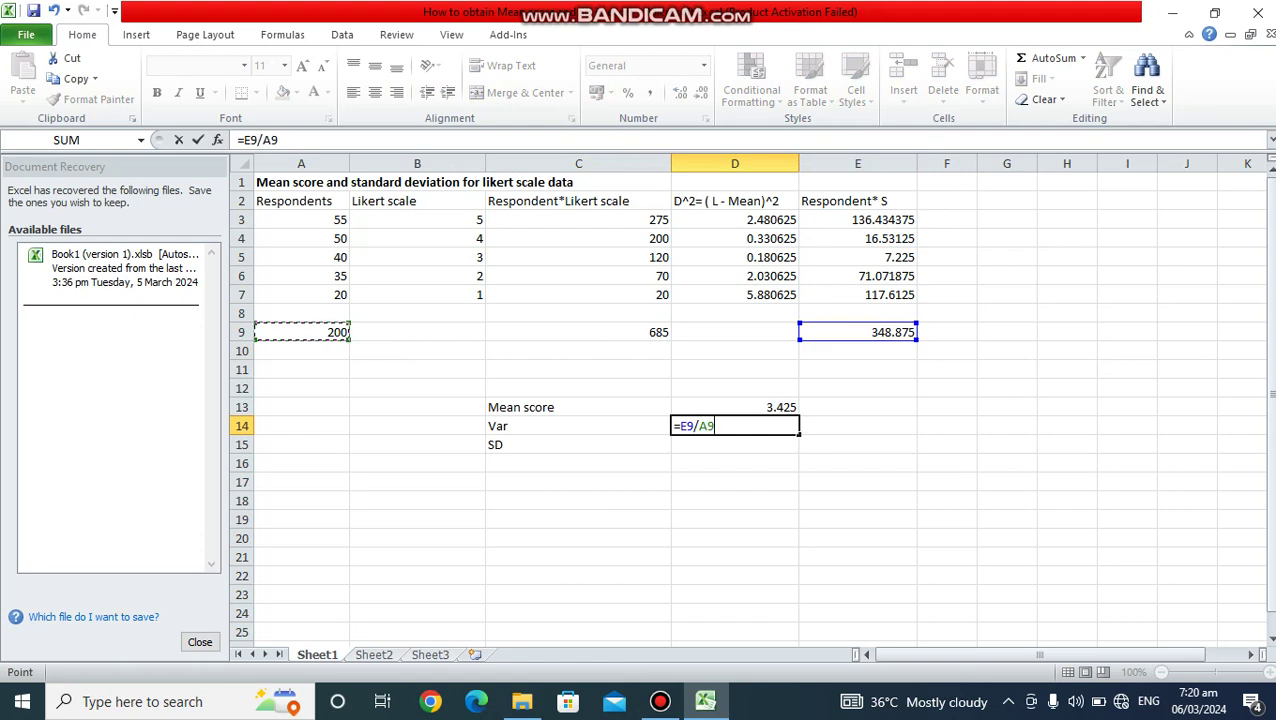
pyautogui.press('Return')
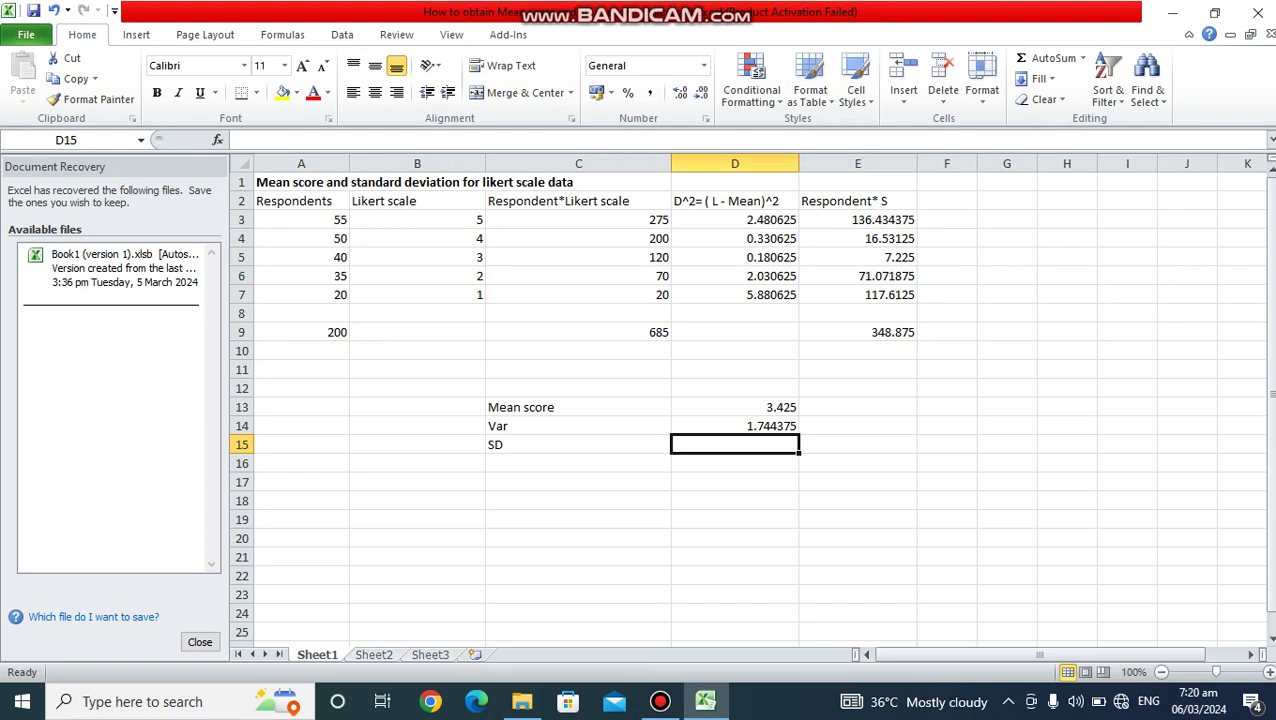
# Calculate the standard deviation in D15 as the square root of the variance, =SQRT(D14).
pyautogui.write('=sq')
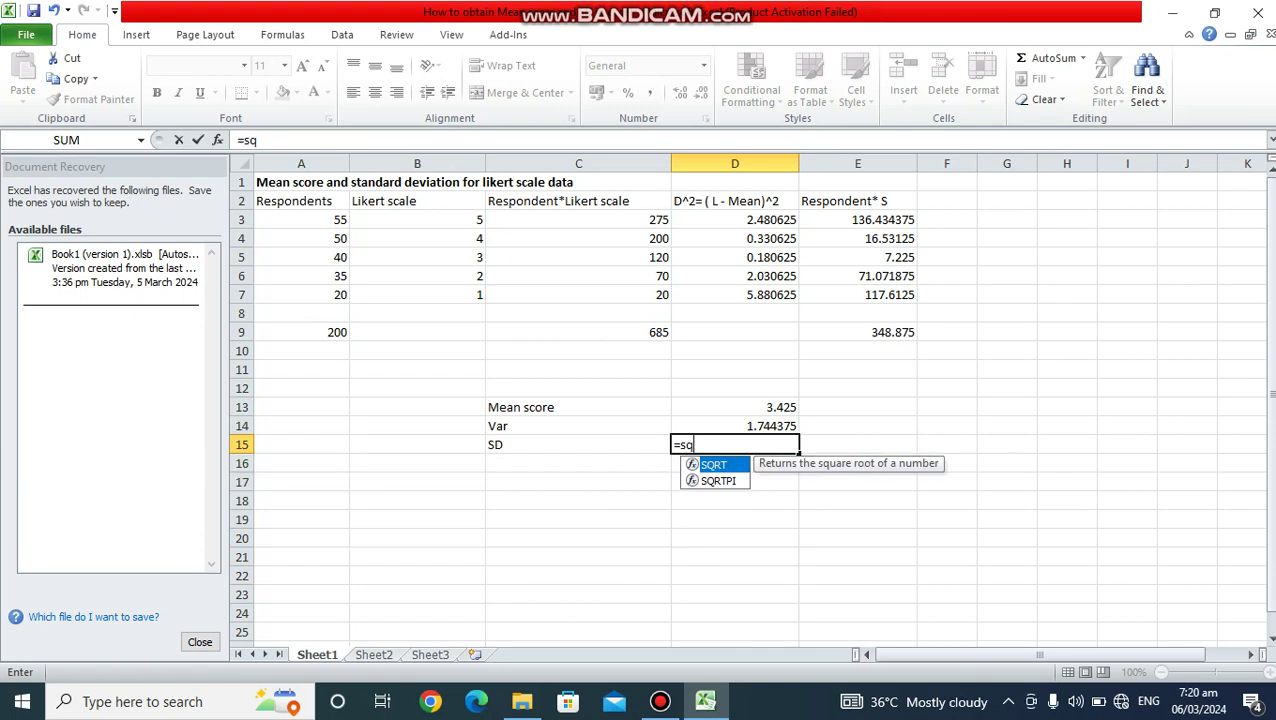
pyautogui.press('Tab')
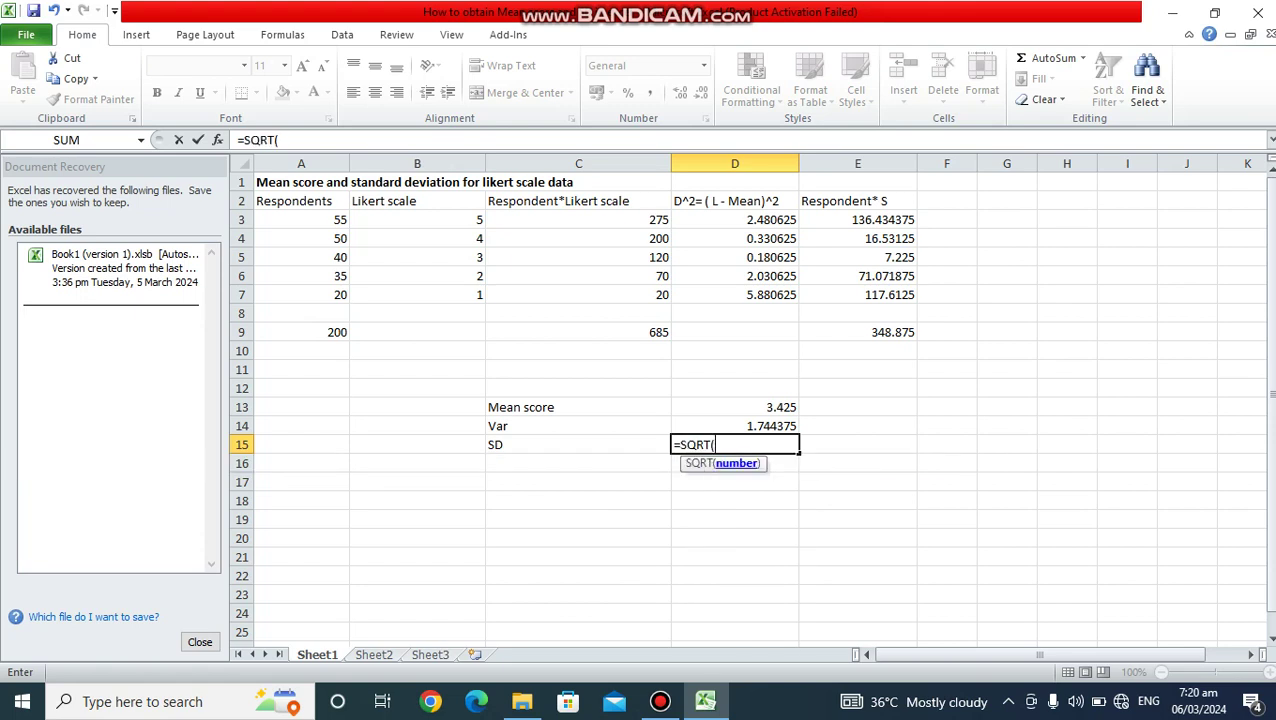
pyautogui.press('Up')
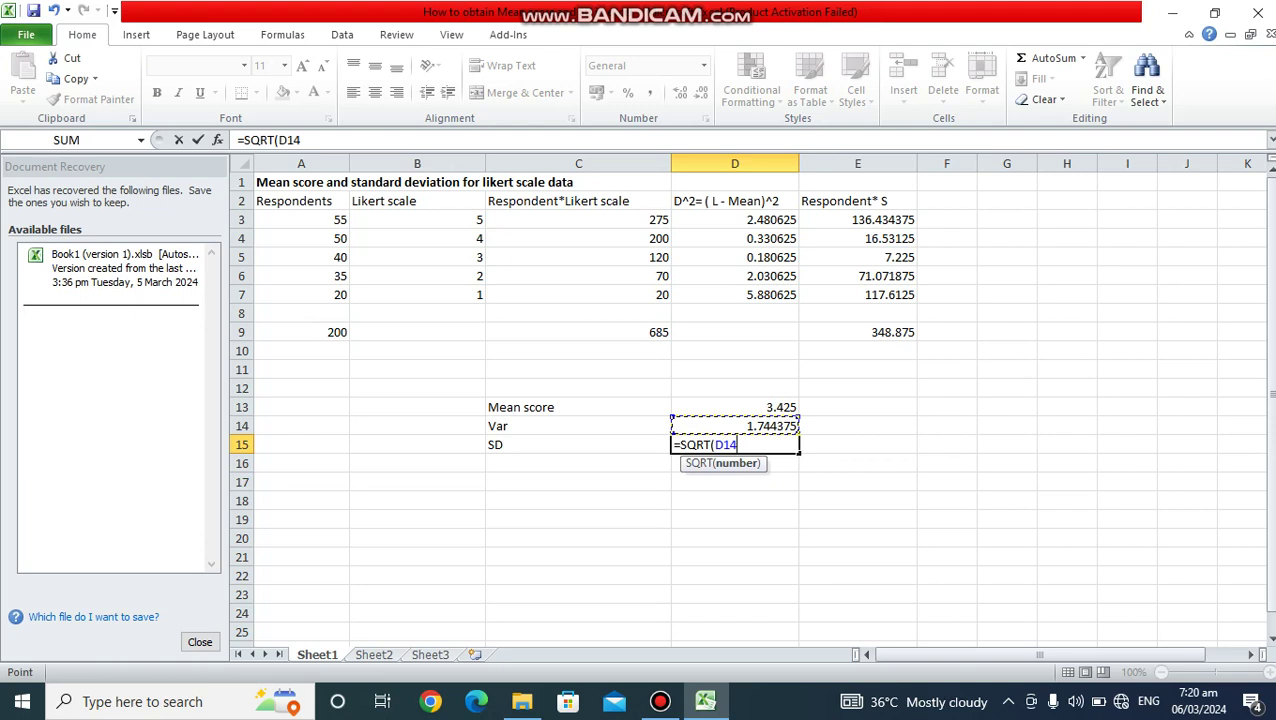
pyautogui.write(')')
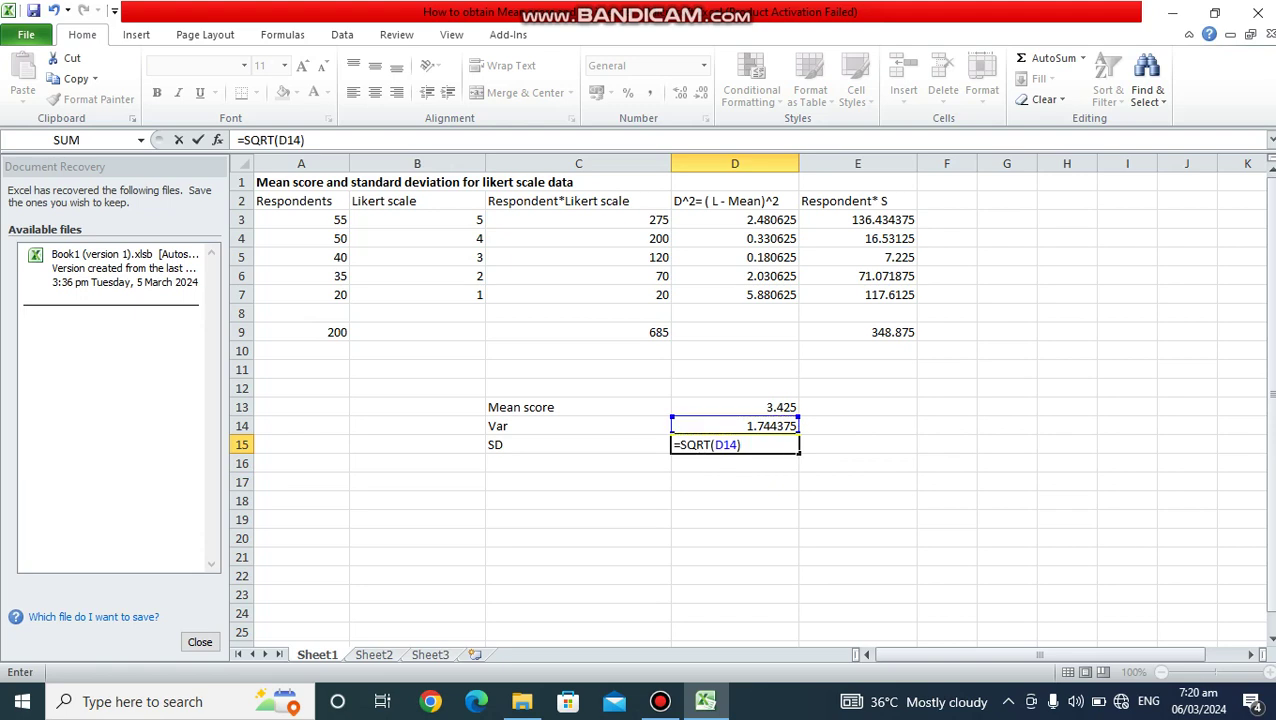
pyautogui.press('Return')
pyautogui.click(857, 445)
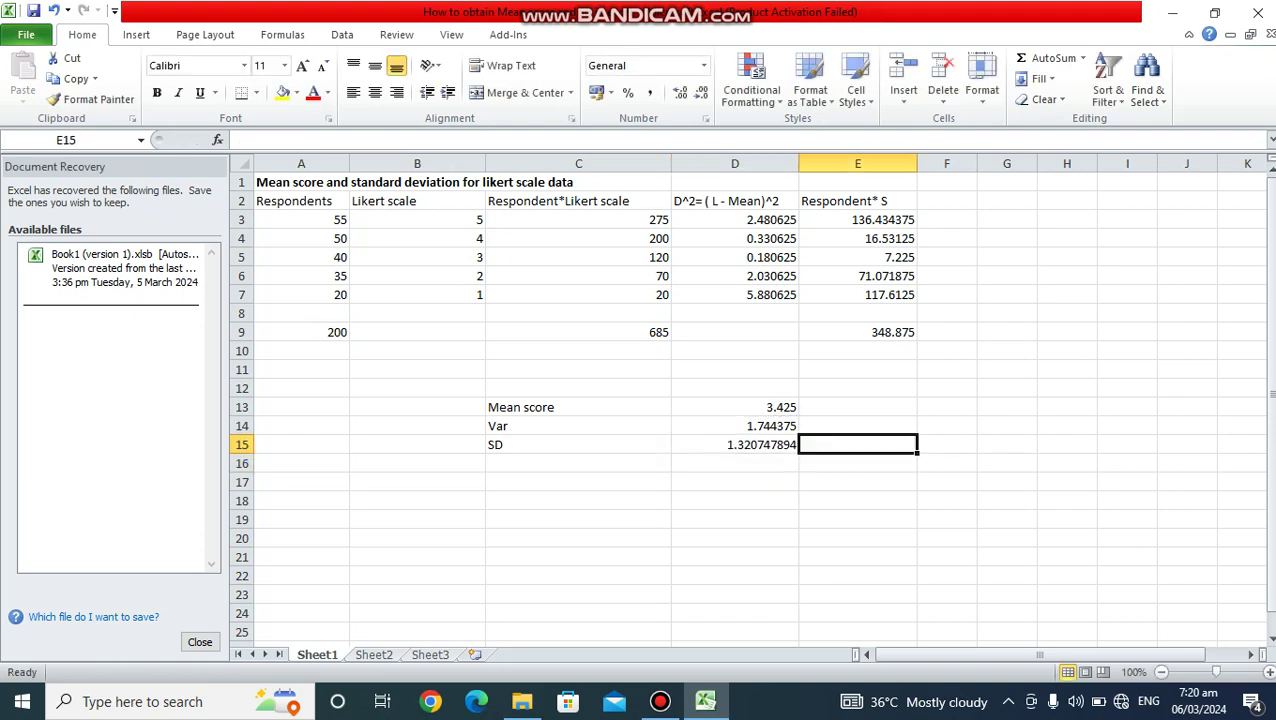